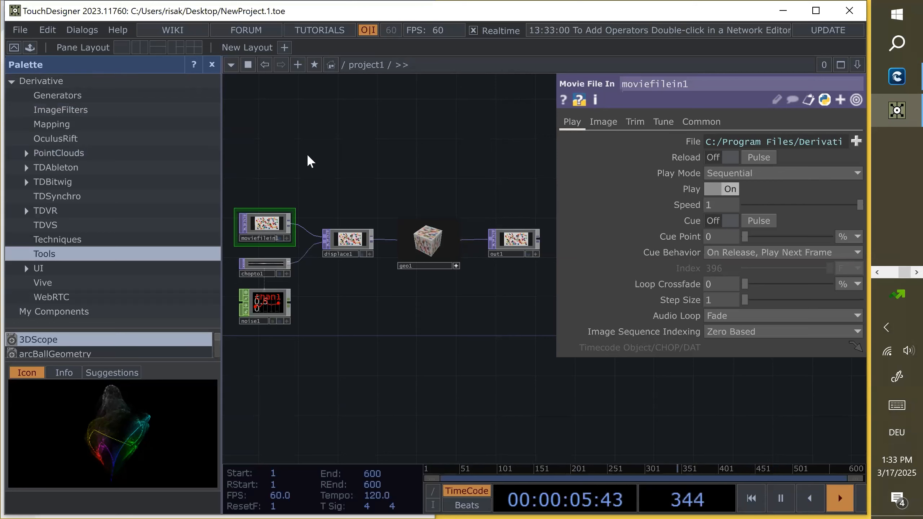
- Close the Palette so the project1 network fills the full width of the window
click(212, 64)
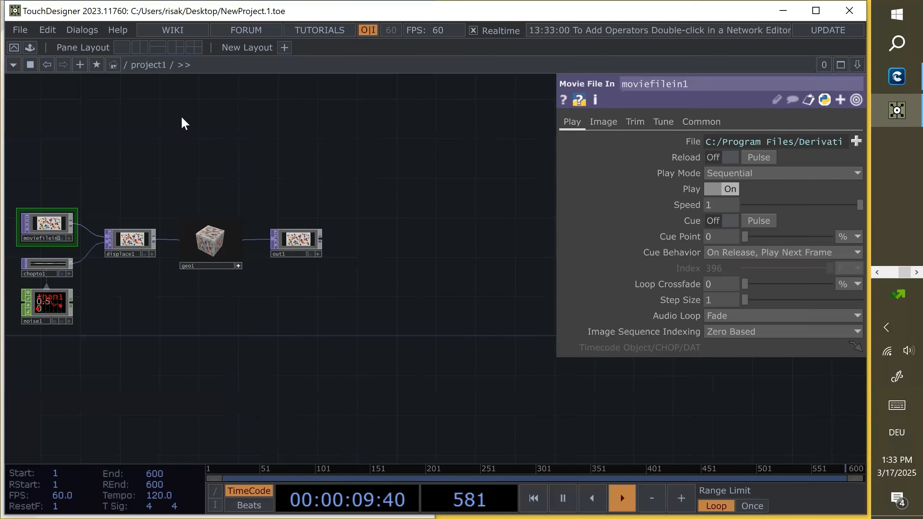
scroll(408, 229, down, 2)
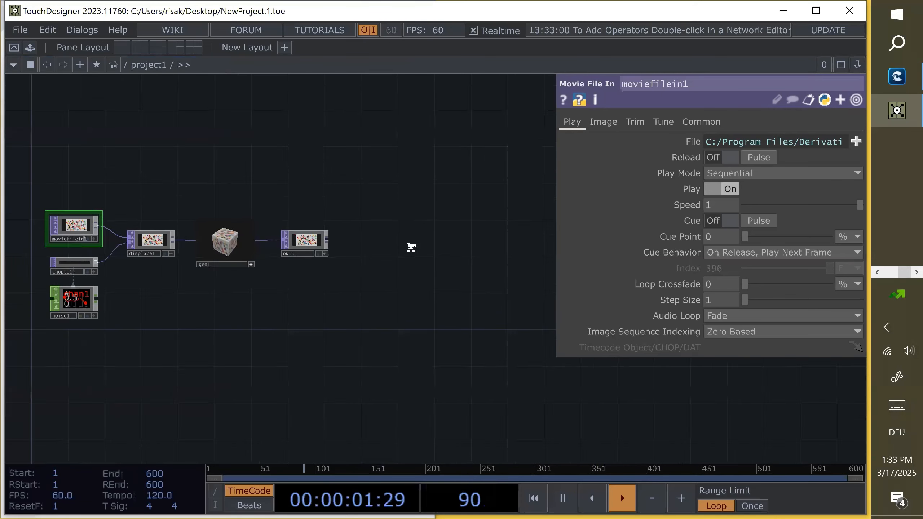
scroll(149, 192, up, 2)
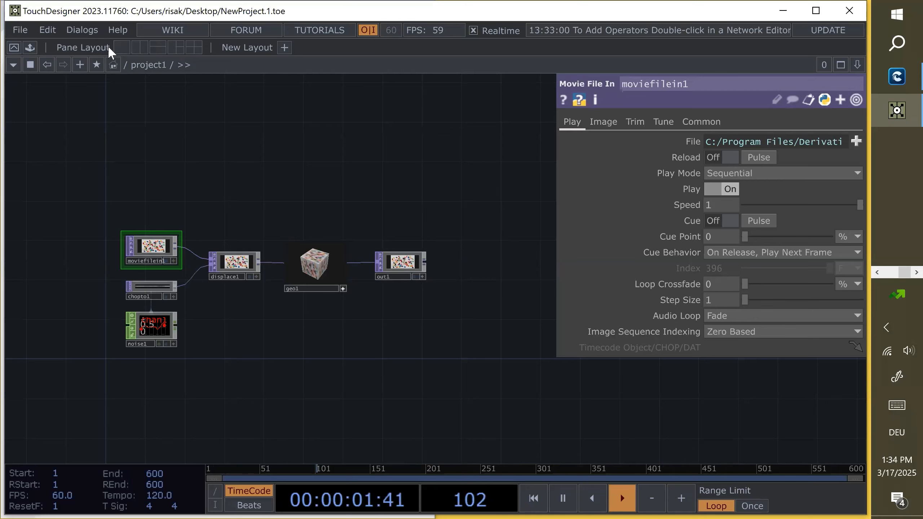
- Preview the side-by-side, stacked and four-pane layouts, and return to the single-pane layout
click(140, 48)
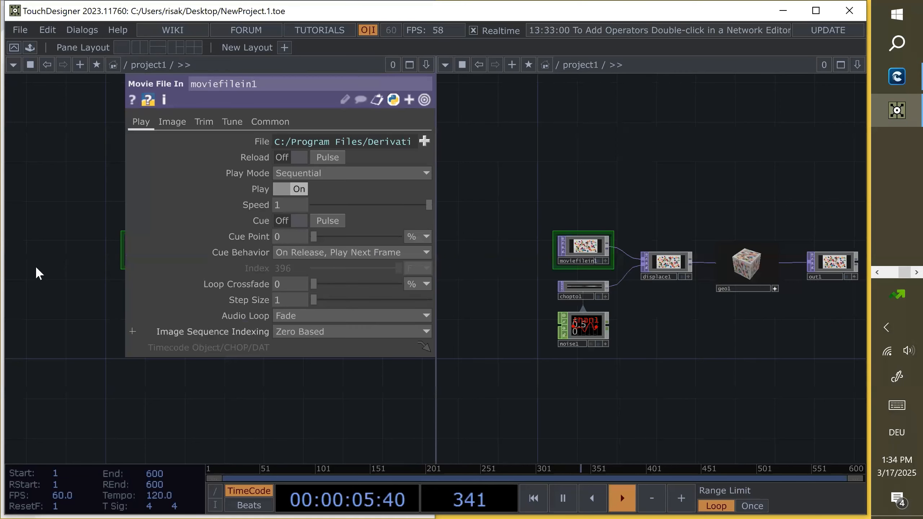
click(159, 50)
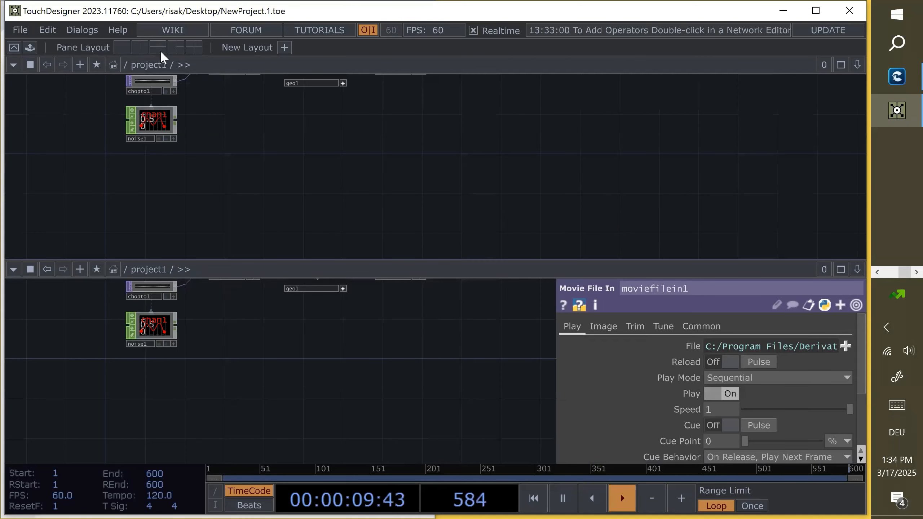
click(193, 48)
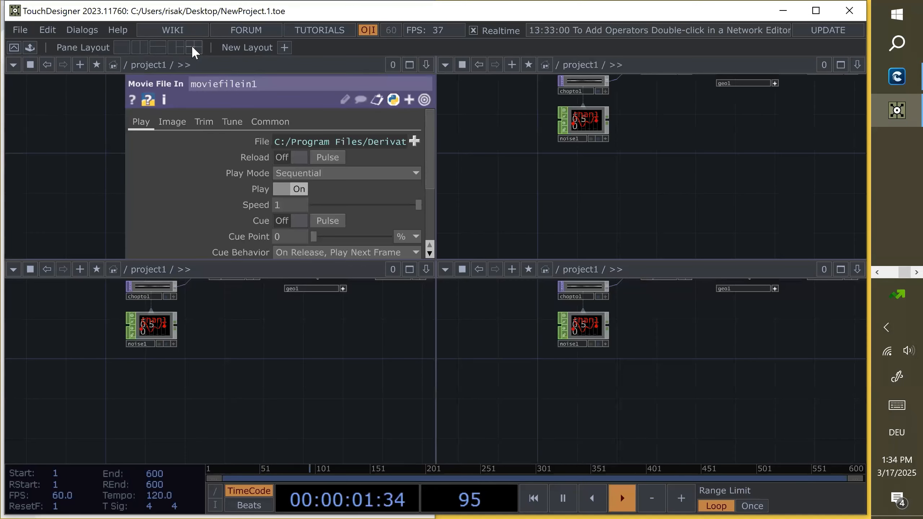
click(120, 49)
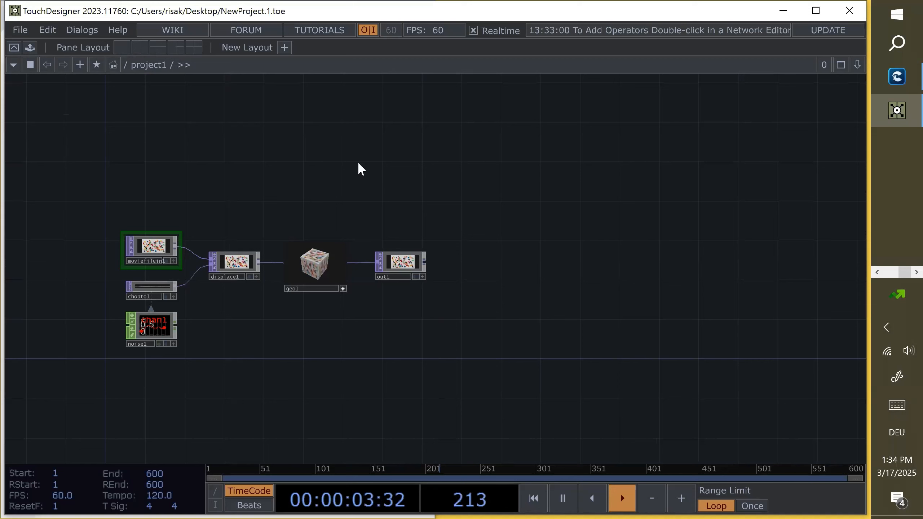
- Show the moviefilein1 parameters again and place TouchDesigner beside the CAADRIA 2025 Workshop notes, at their user interface section
key(p)
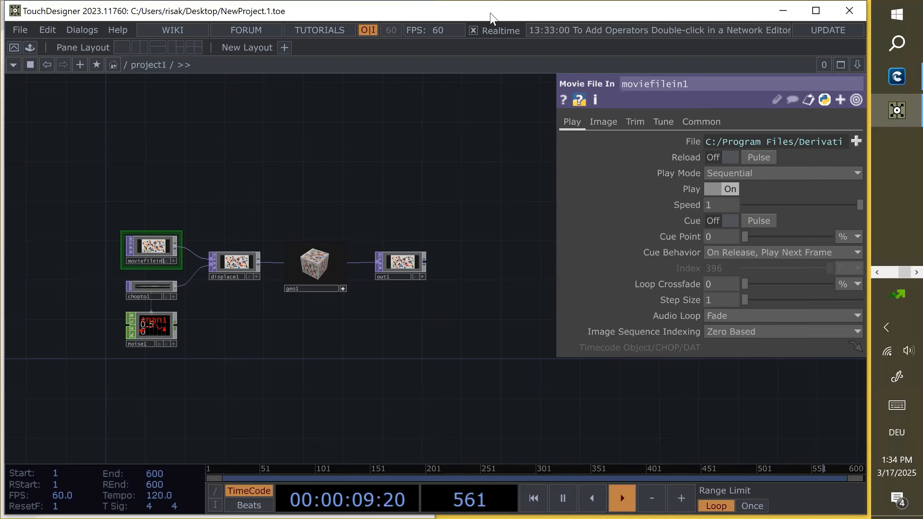
drag(491, 13, 878, 32)
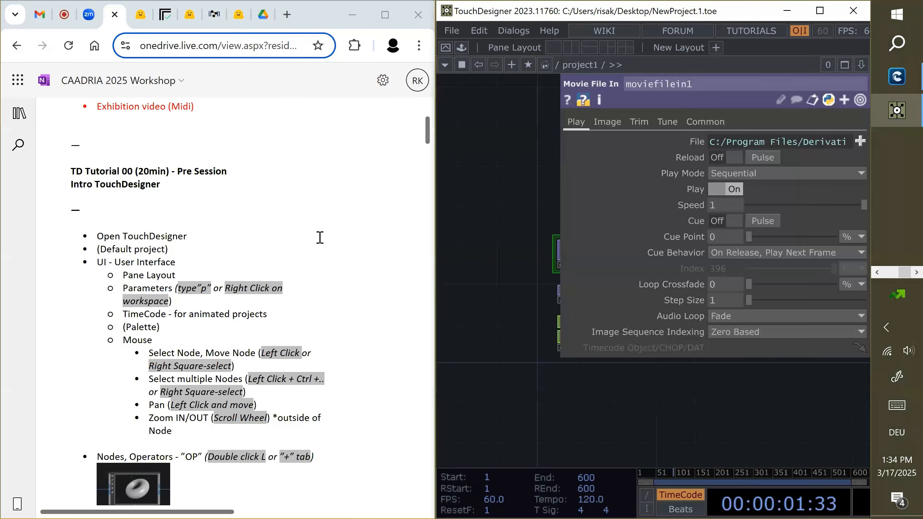
scroll(318, 239, down, 2)
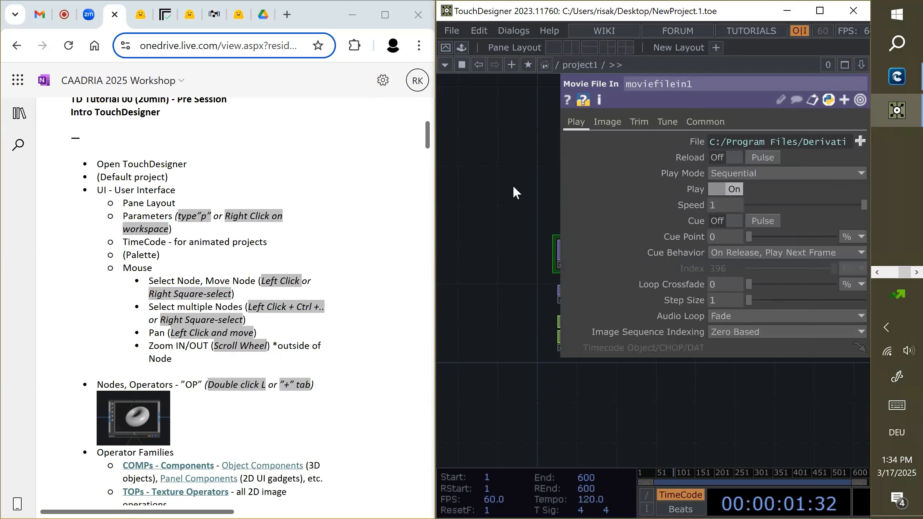
- Toggle the parameter window off and on several times, leaving it shown
key(p)
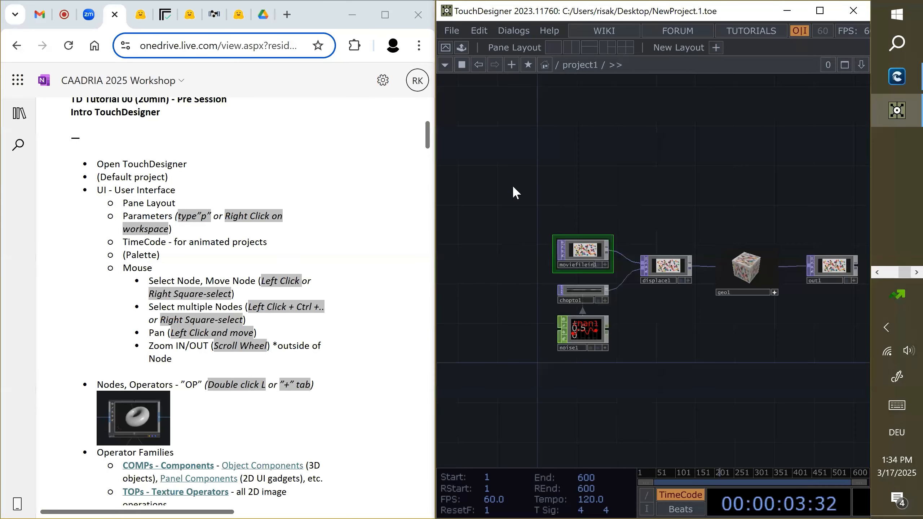
key(p)
key(p)
key(p)
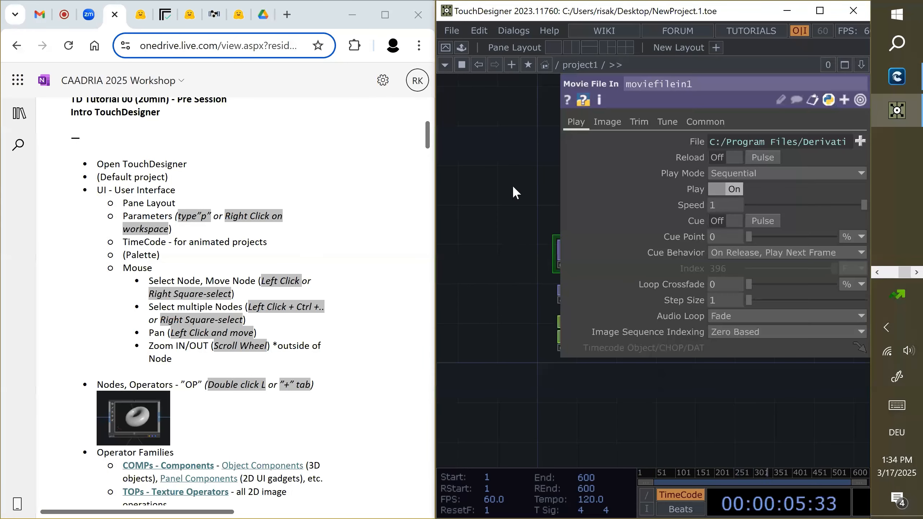
key(p)
key(p)
- Switch the network's Parameters option off and on again, and finish with the parameter window hidden
right_click(467, 195)
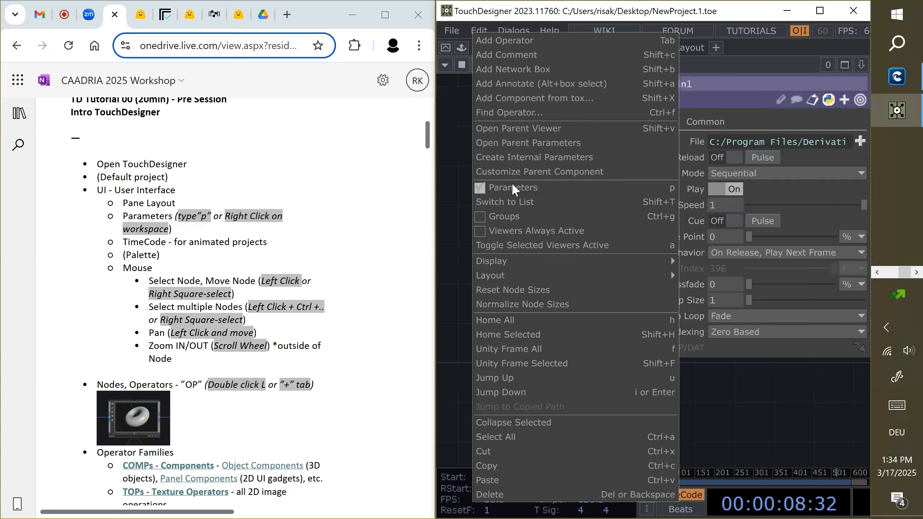
click(479, 188)
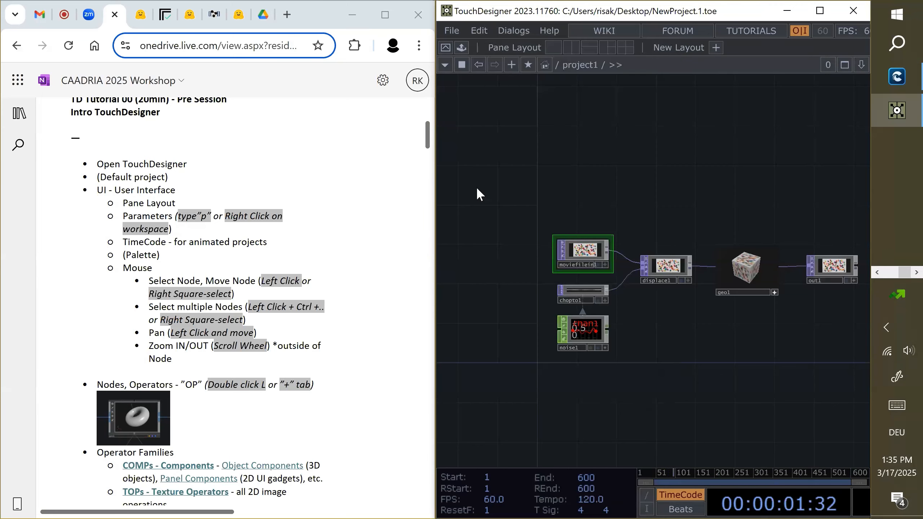
right_click(488, 180)
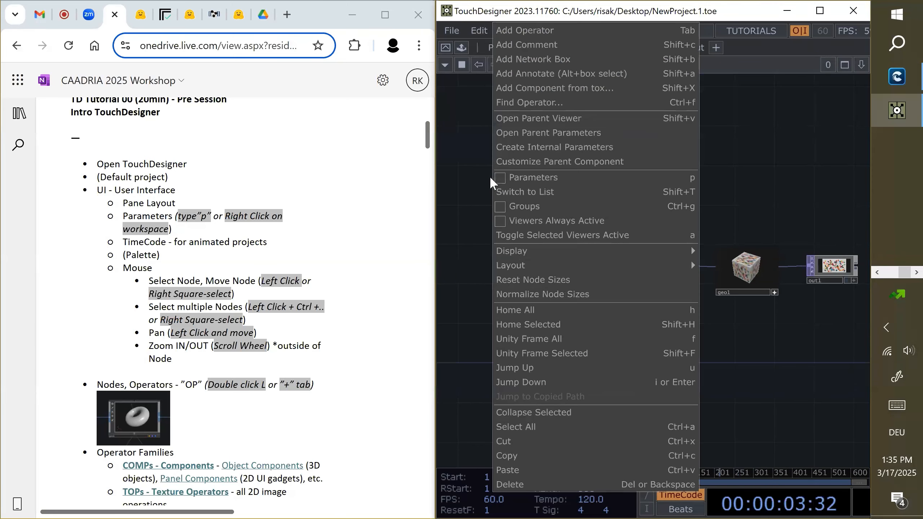
click(498, 178)
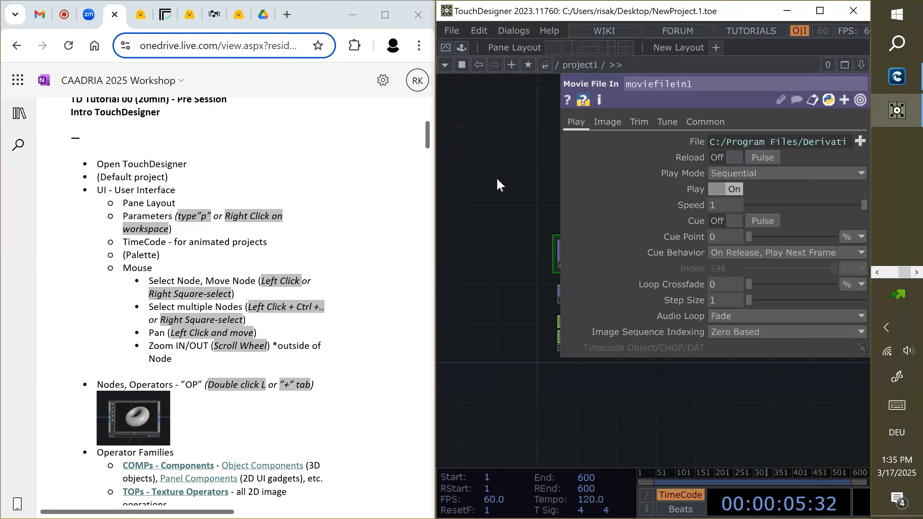
right_click(519, 179)
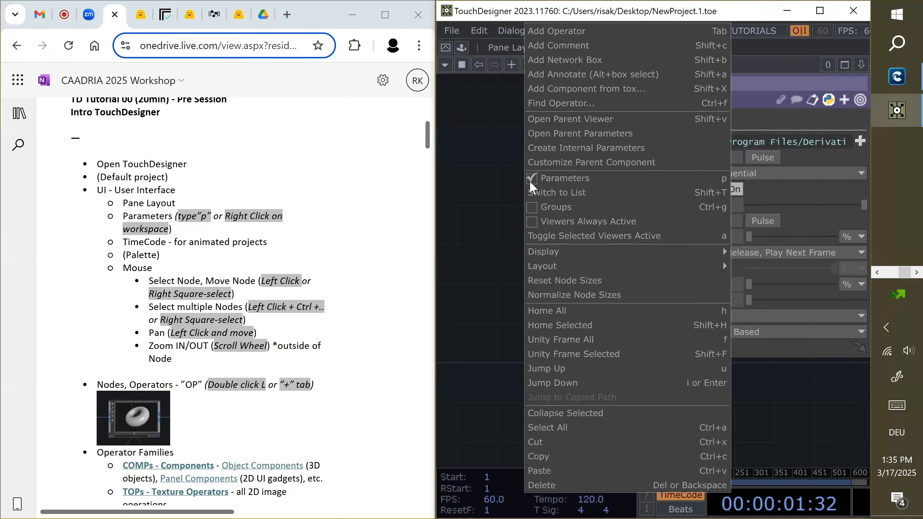
click(532, 180)
key(p)
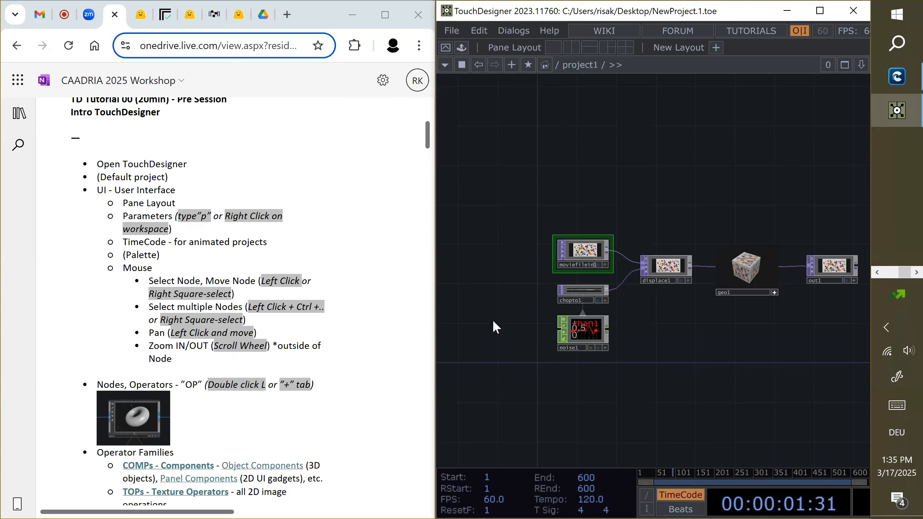
- Maximize the TouchDesigner window, and pause the timeline and reset it to the first frame
drag(615, 1, 633, 13)
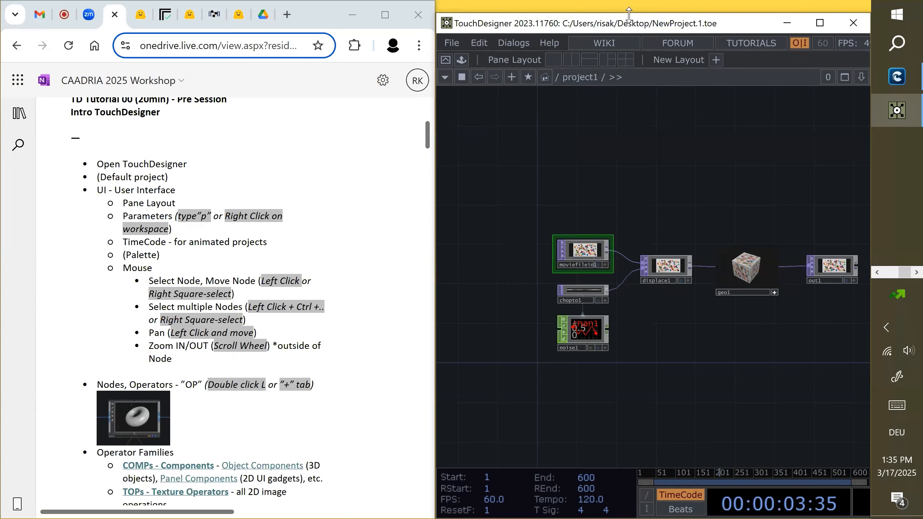
double_click(648, 24)
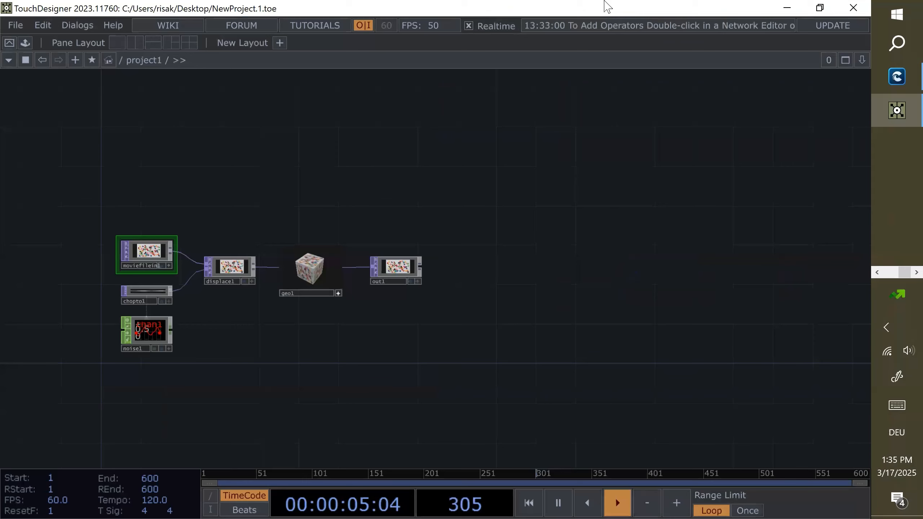
click(561, 505)
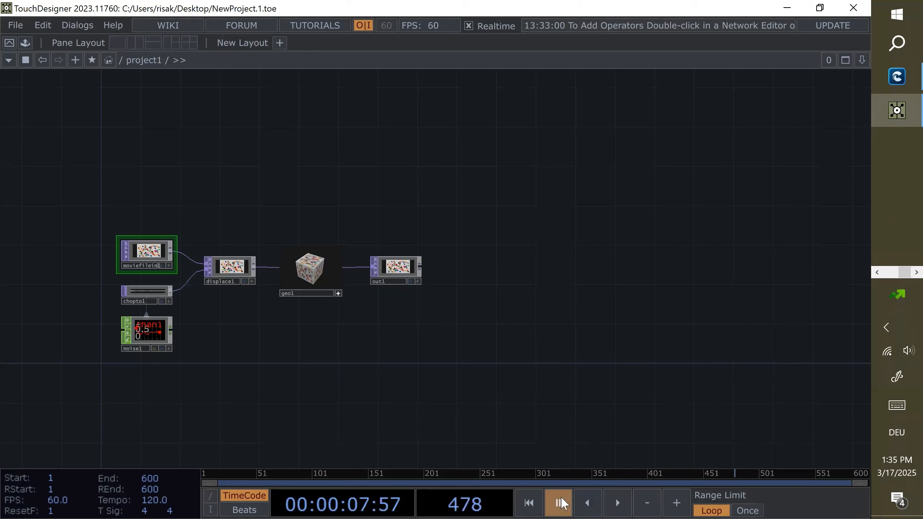
click(528, 504)
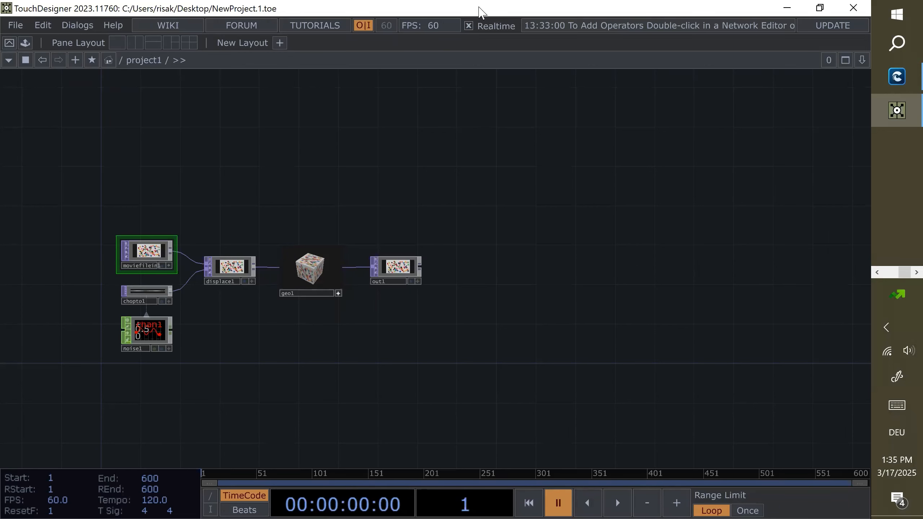
- Place TouchDesigner beside the workshop notes again and move the moviefilein1 node higher above chopto1
drag(483, 12, 922, 267)
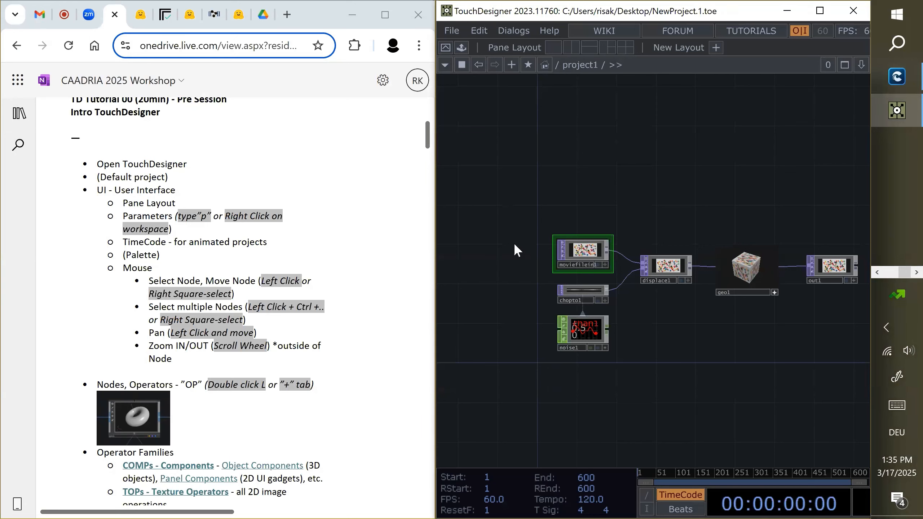
scroll(507, 237, down, 2)
scroll(599, 228, up, 4)
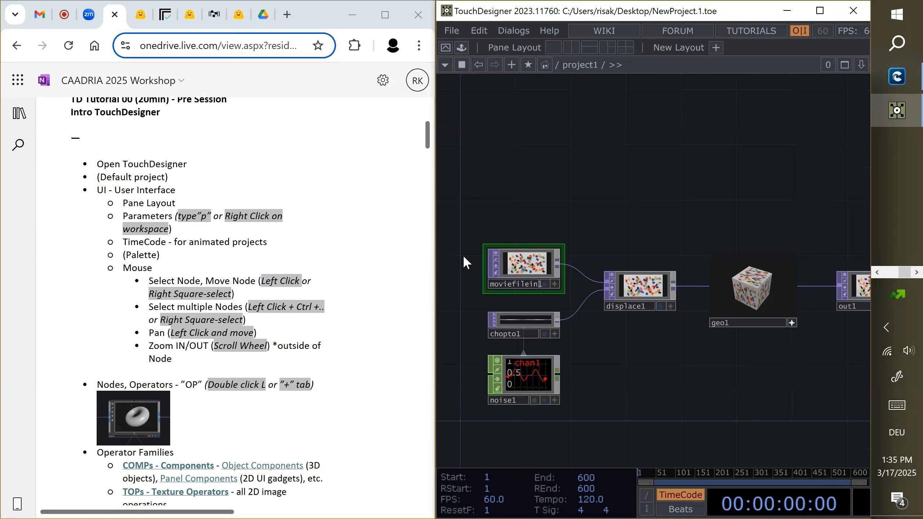
scroll(464, 275, up, 3)
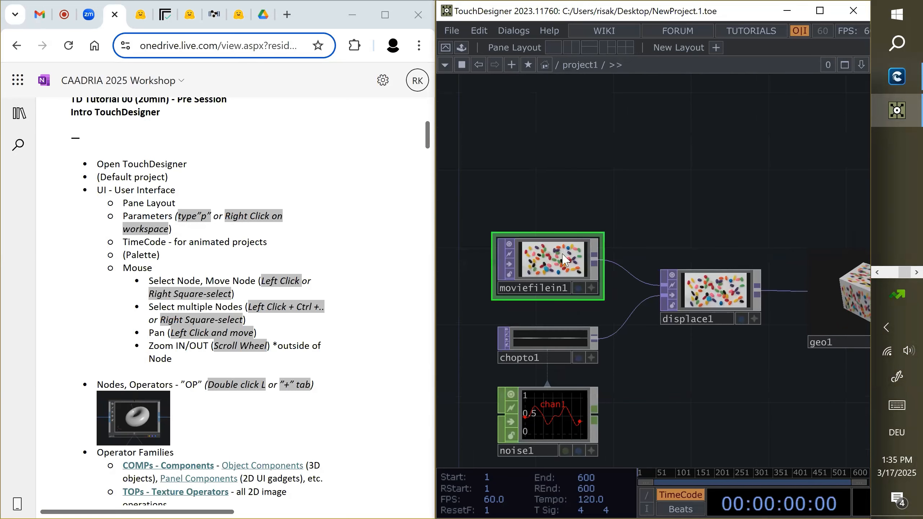
drag(543, 261, 502, 215)
drag(503, 215, 544, 176)
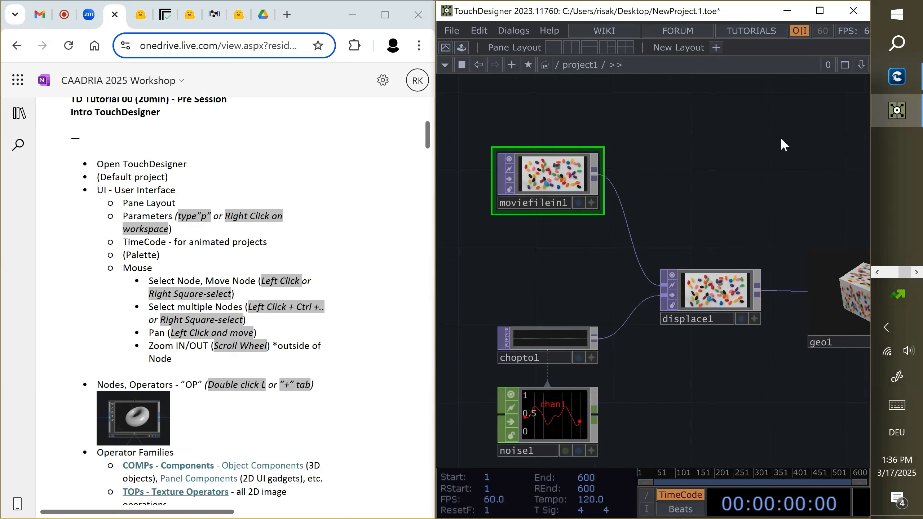
- Box-select the moviefilein1, chopto1 and displace1 nodes, repeat the selection, and clear it
right_drag(795, 100, 450, 353)
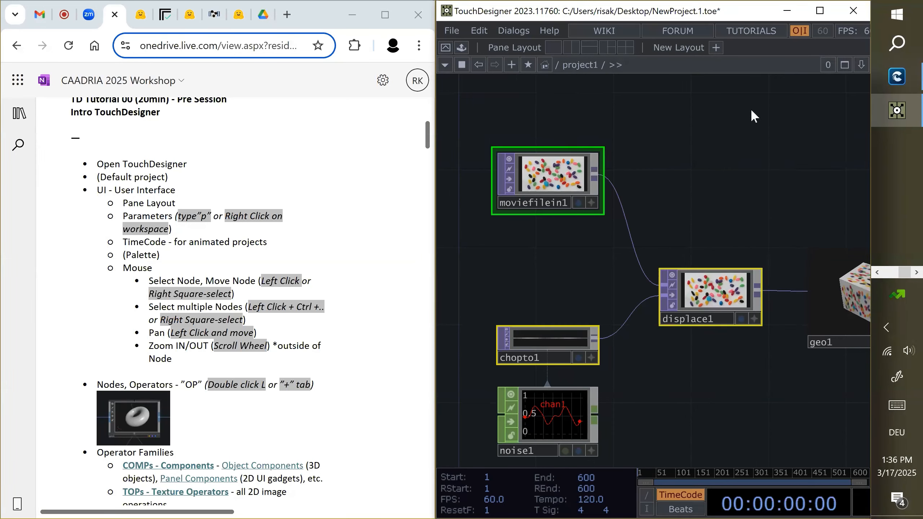
right_drag(796, 107, 442, 344)
scroll(504, 251, down, 3)
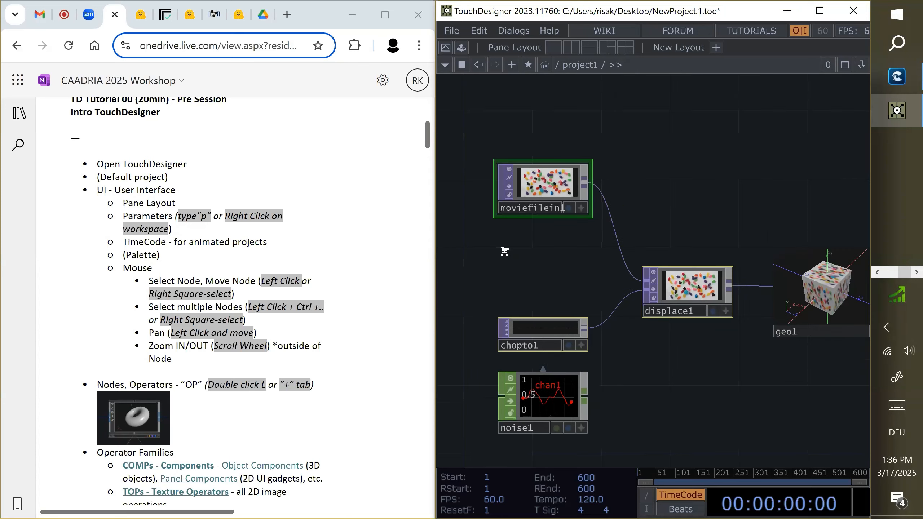
scroll(604, 280, up, 3)
click(508, 251)
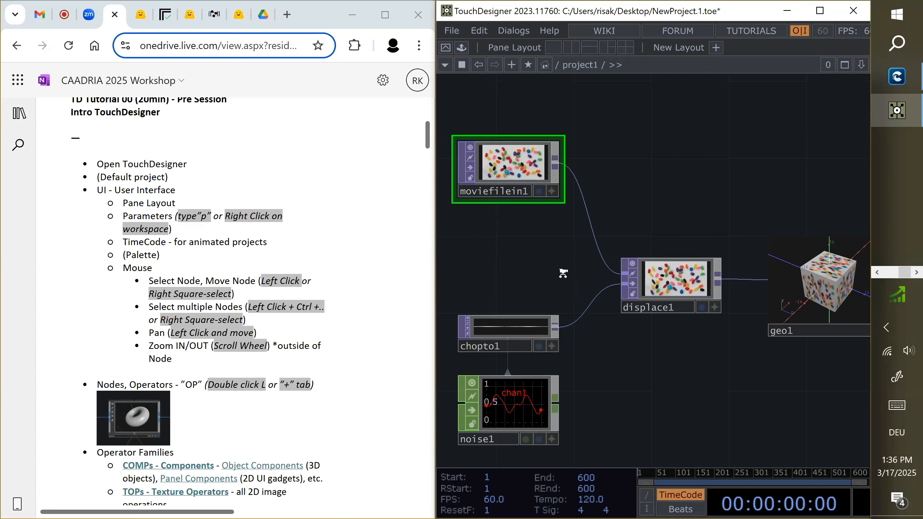
- Move the moviefilein1 and displace1 nodes together slightly up and to the right
scroll(562, 271, down, 3)
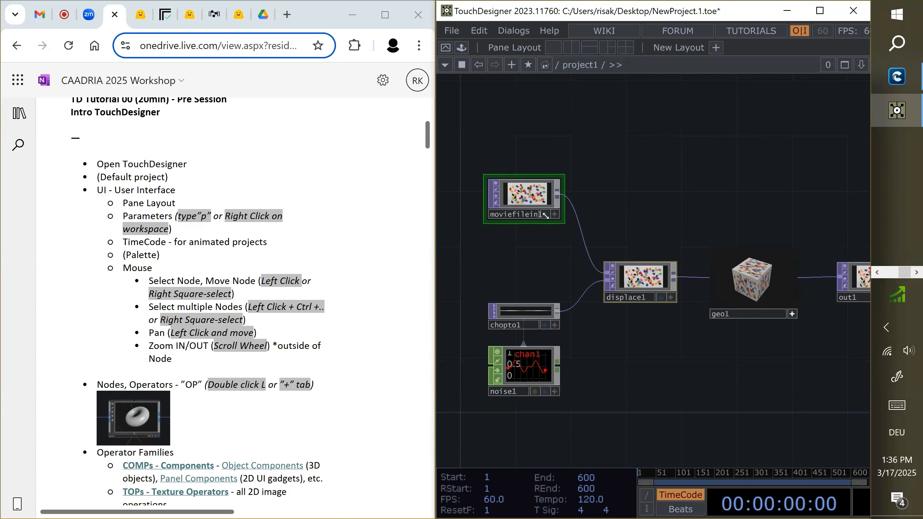
mouse_move(638, 284)
mouse_down()
mouse_move(673, 187)
mouse_move(645, 270)
mouse_up()
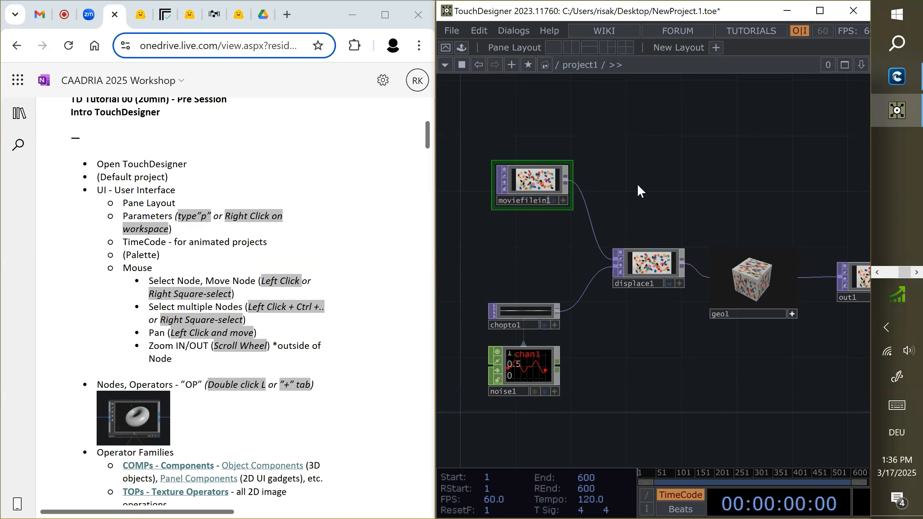
- Pan across the project1 network and zoom in on the displace1 node
drag(657, 190, 719, 198)
drag(621, 195, 679, 188)
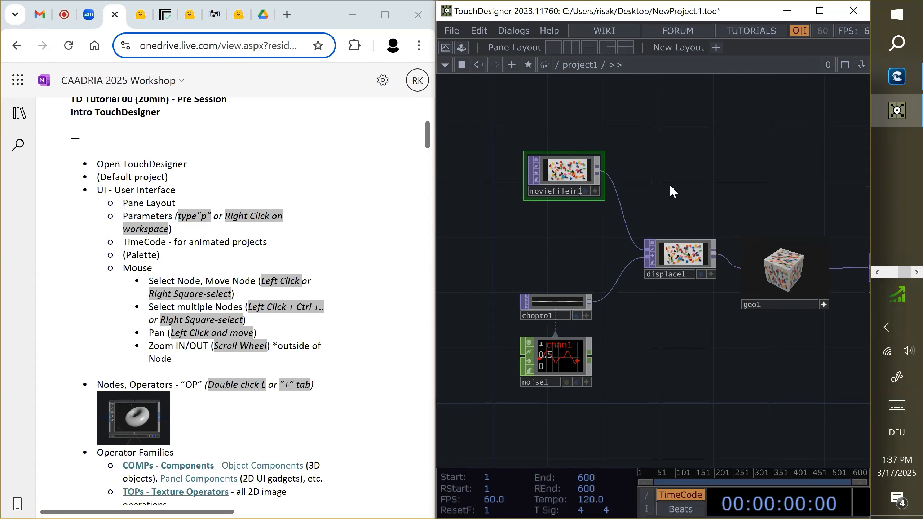
drag(731, 182, 667, 176)
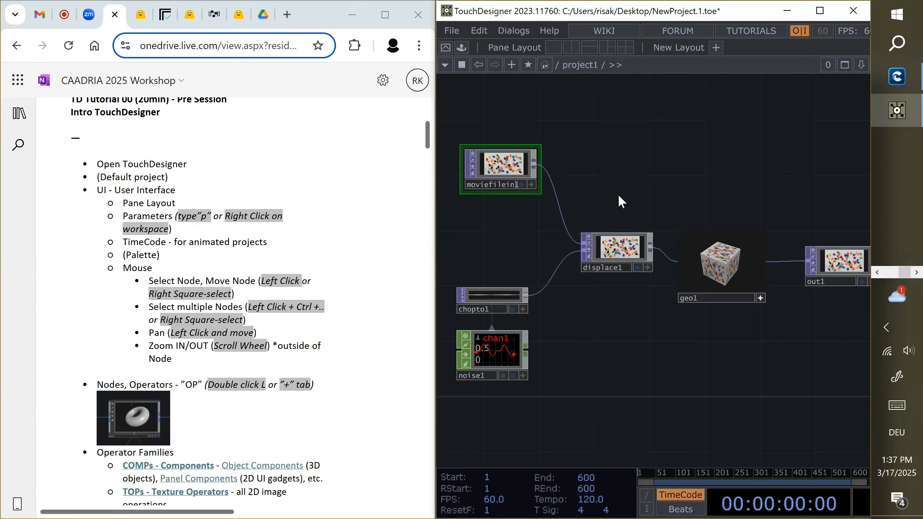
scroll(618, 195, up, 2)
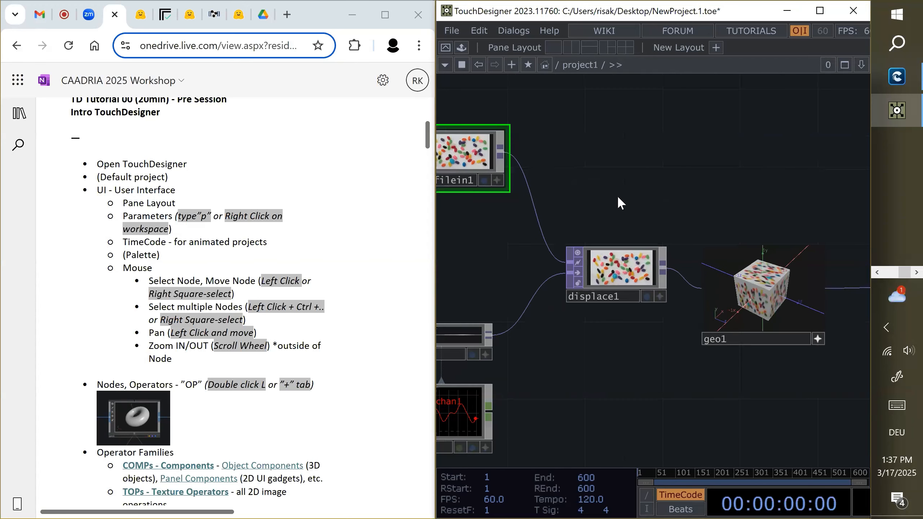
scroll(619, 198, up, 1)
scroll(619, 199, down, 2)
scroll(619, 199, up, 3)
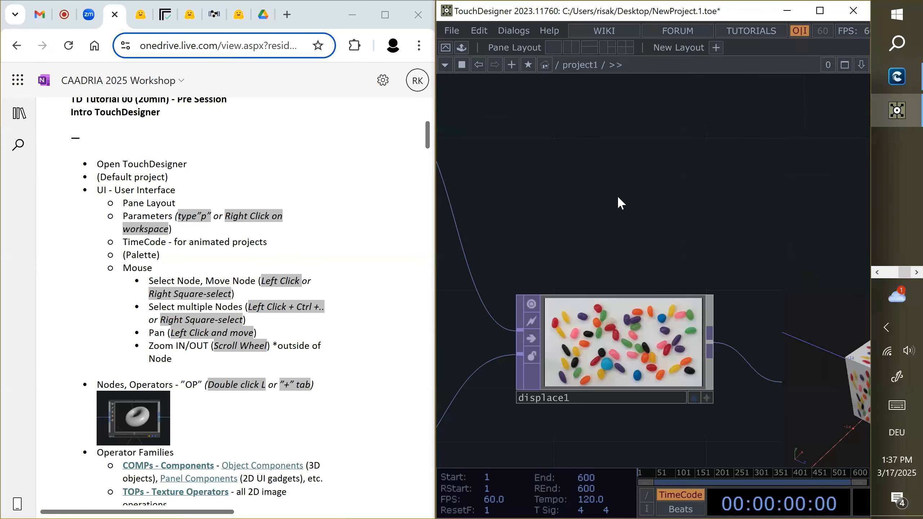
- Zoom out of the project1 network to the root level and back into project1, repeating the transition between the two levels
scroll(619, 199, down, 3)
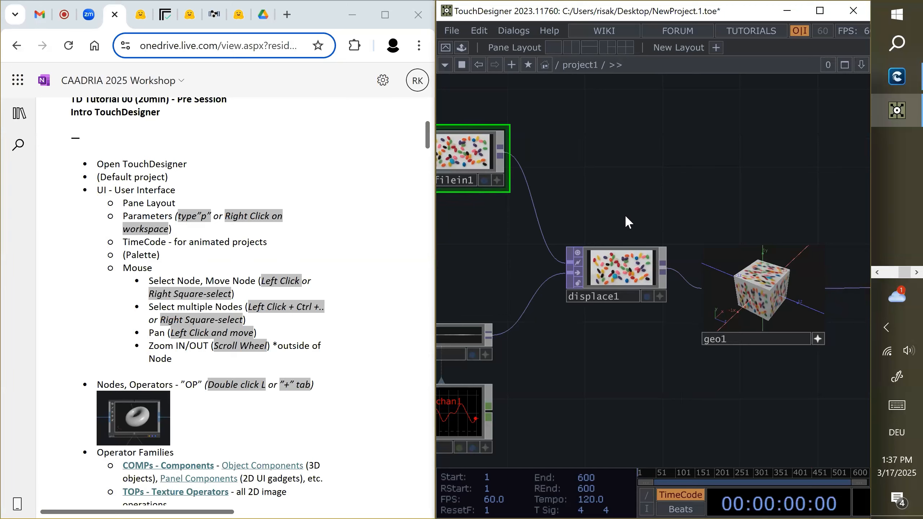
scroll(626, 218, down, 3)
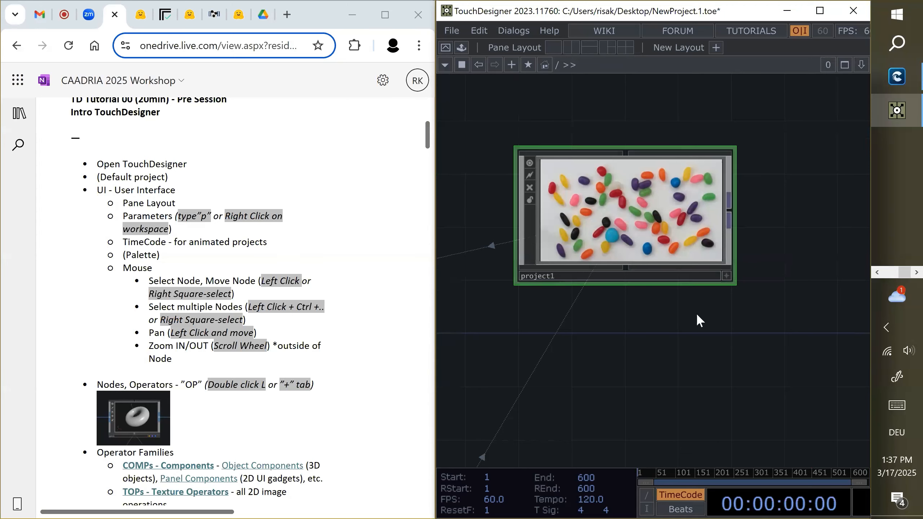
scroll(767, 259, down, 1)
scroll(766, 259, down, 2)
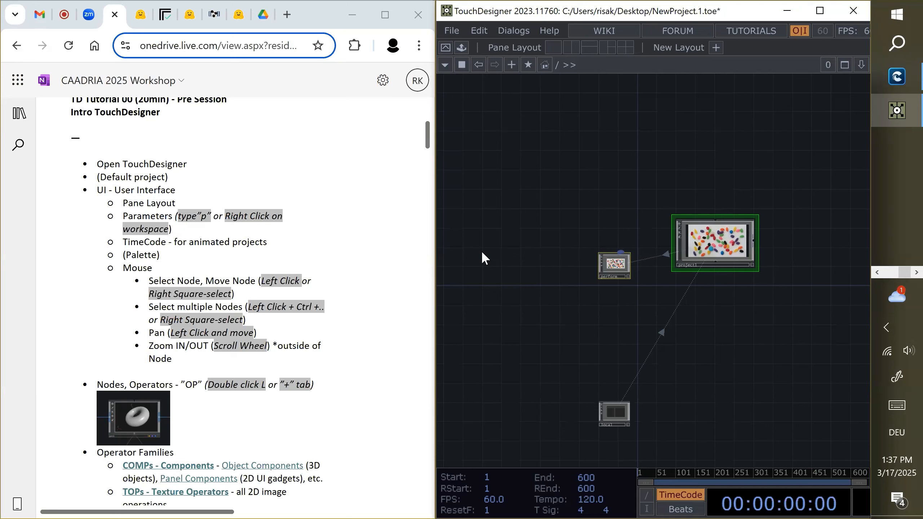
scroll(718, 251, up, 6)
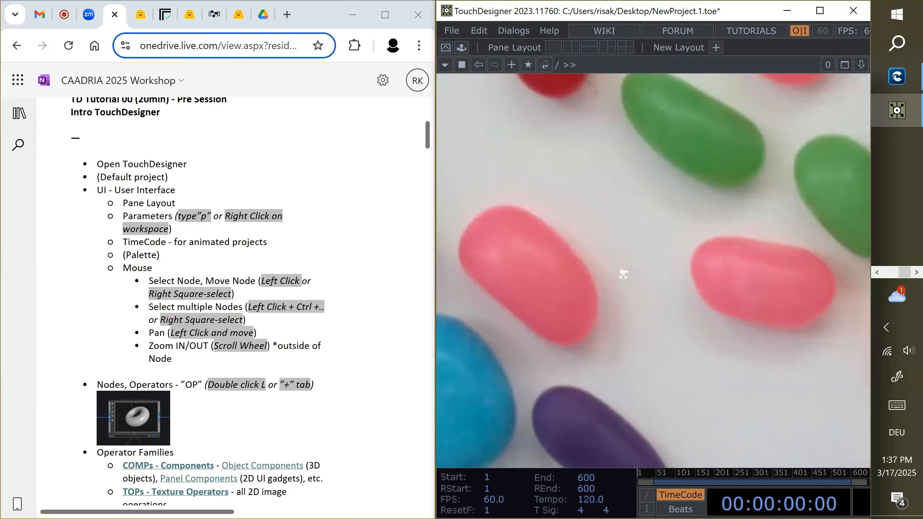
scroll(622, 273, up, 2)
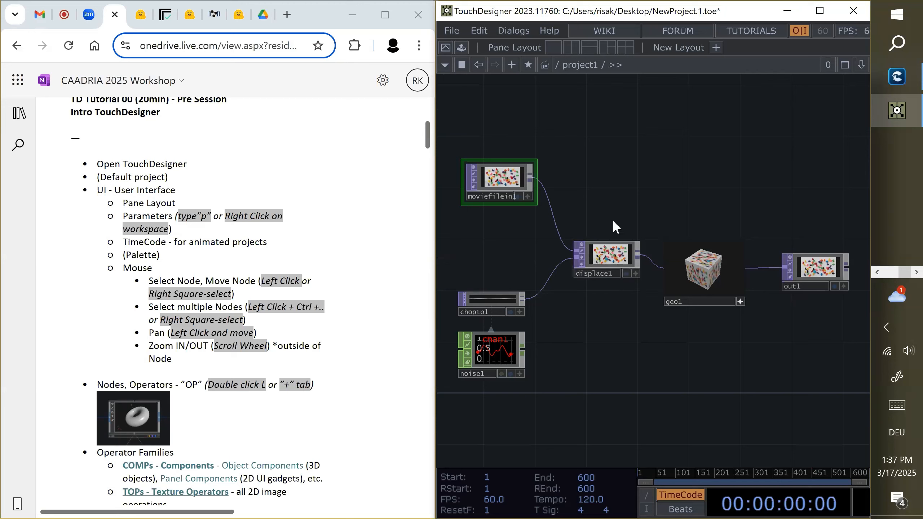
scroll(610, 213, down, 3)
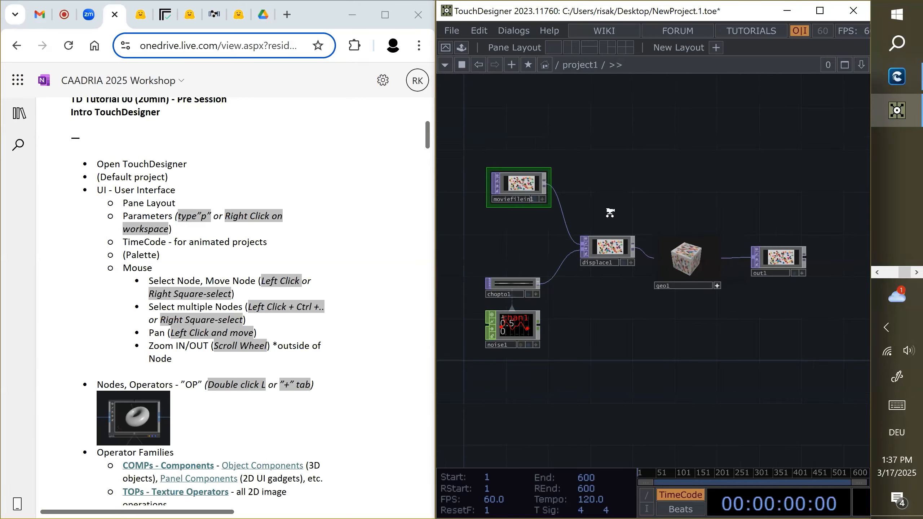
scroll(610, 213, up, 6)
scroll(610, 213, down, 3)
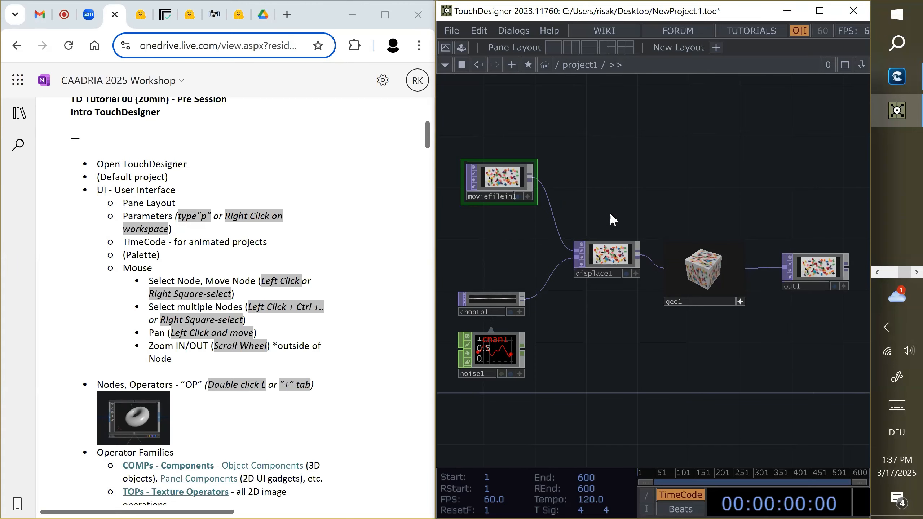
scroll(611, 213, down, 5)
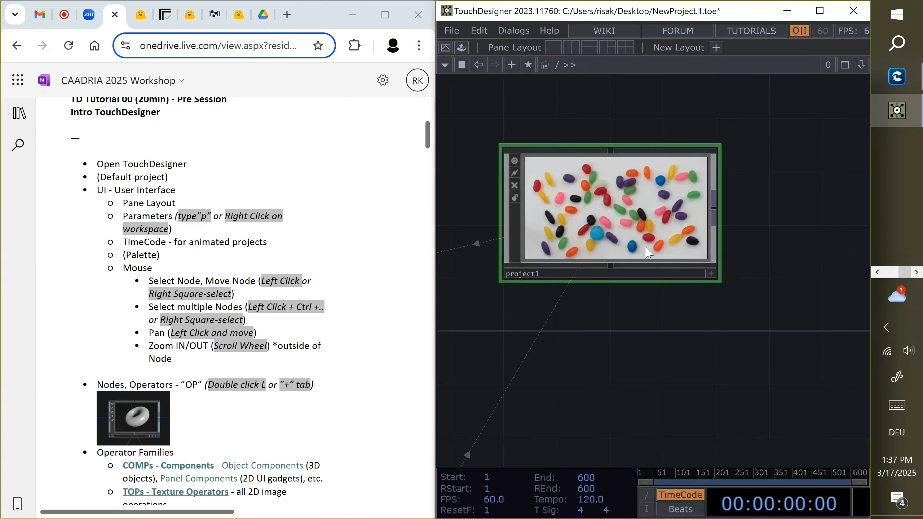
scroll(796, 242, down, 2)
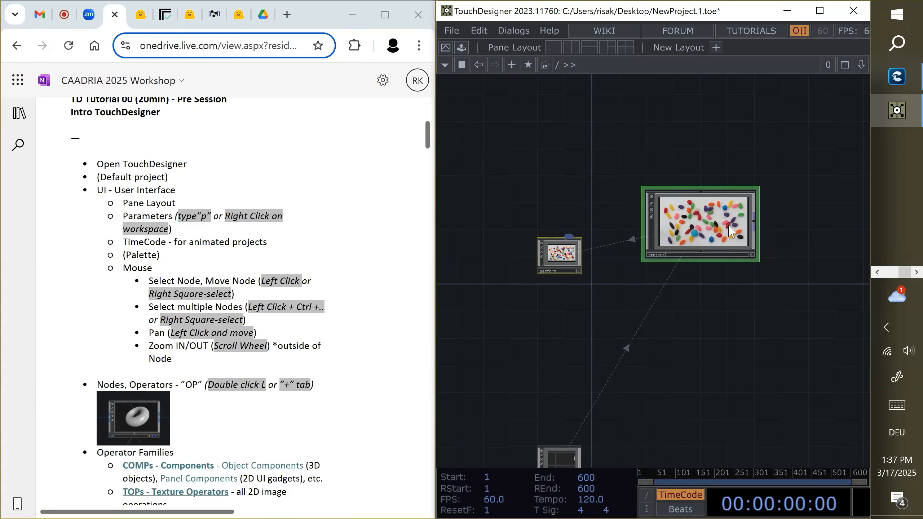
scroll(732, 233, up, 10)
scroll(633, 239, up, 2)
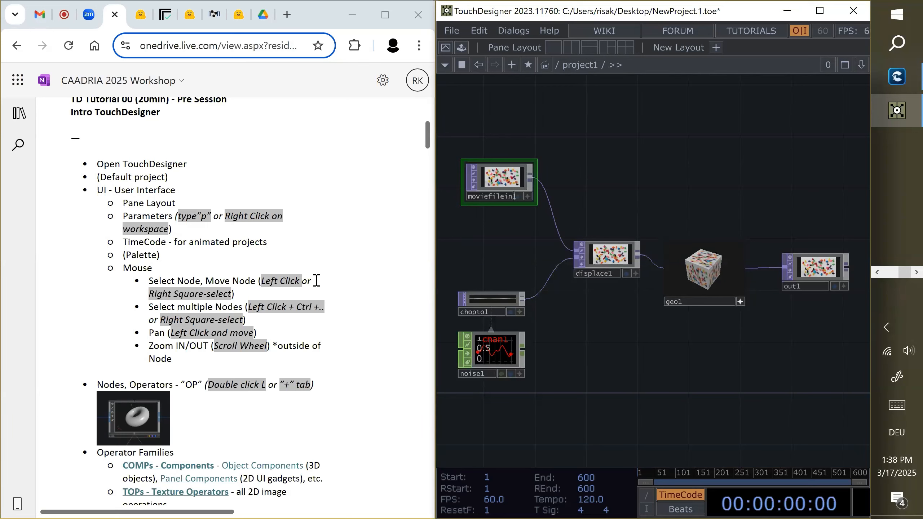
- Review the workshop notes on Nodes, Operators and Operator Families, and inspect the moviefilein1 node up close in the project1 network
scroll(317, 280, down, 4)
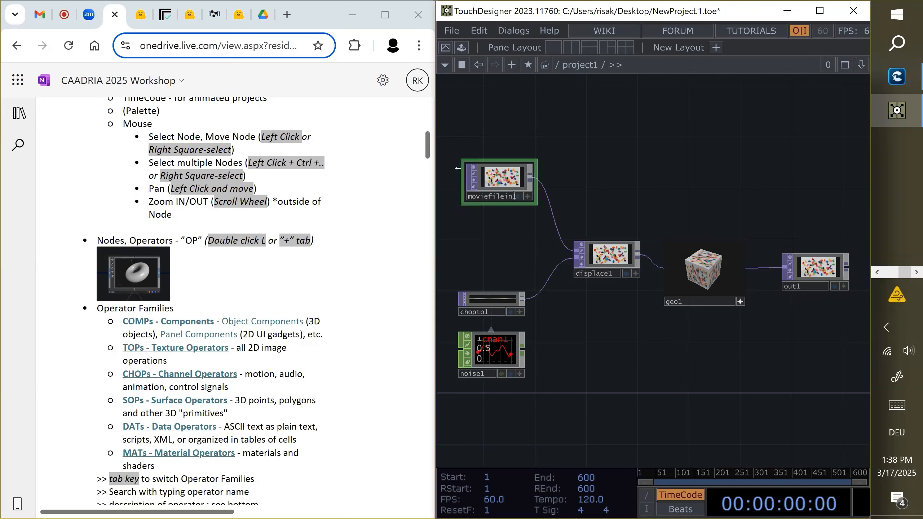
scroll(450, 161, up, 4)
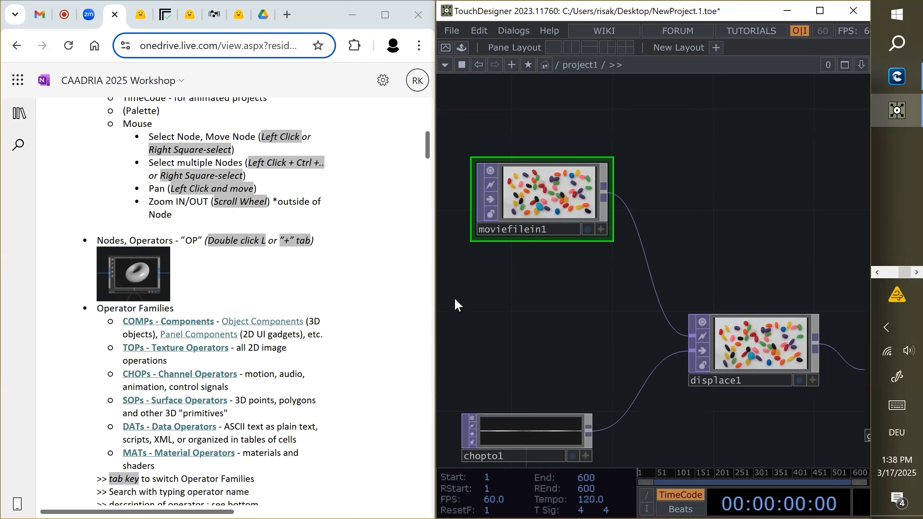
click(184, 239)
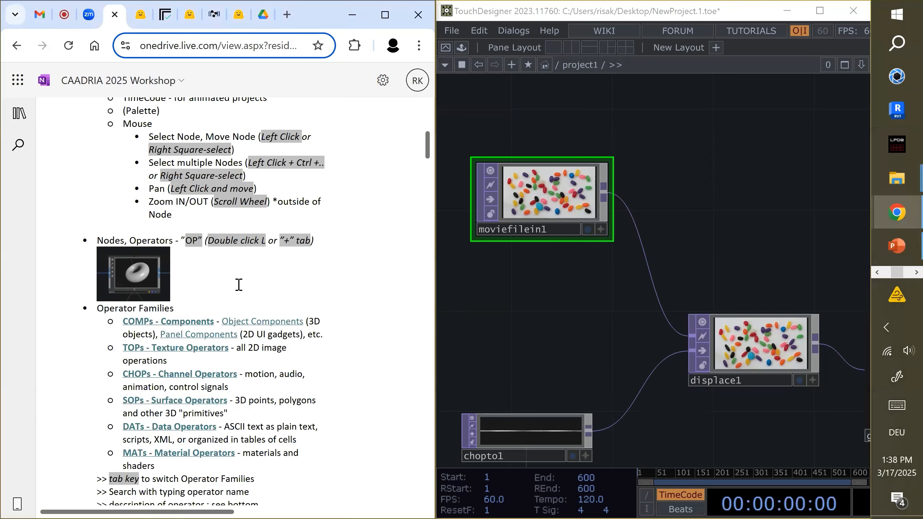
click(597, 273)
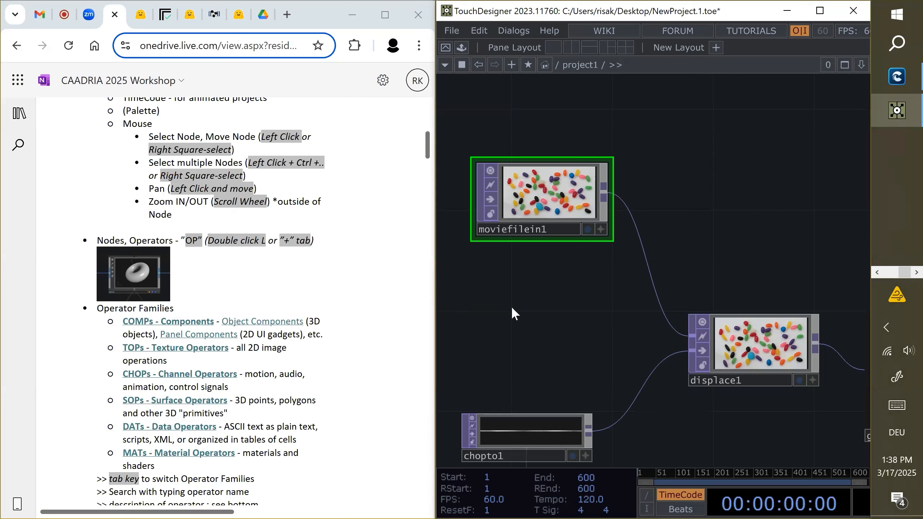
scroll(486, 262, down, 2)
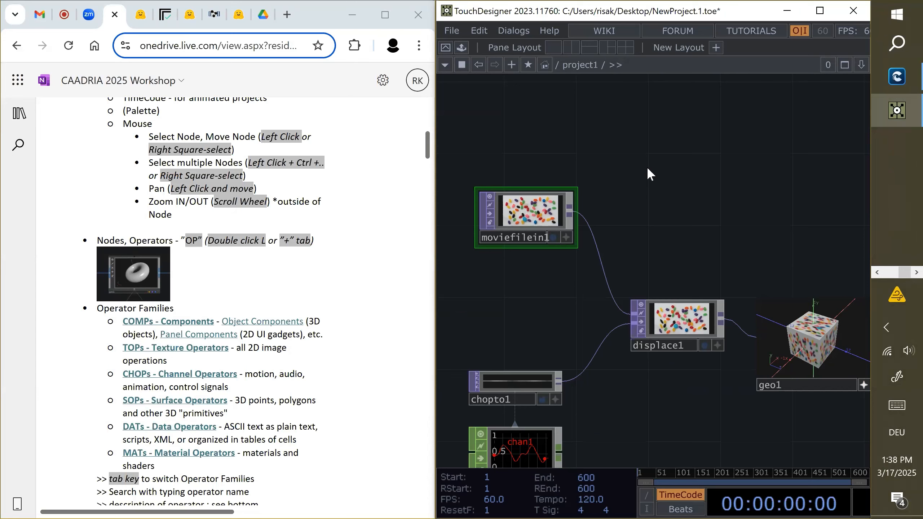
- Open the OP Create Dialog over the project1 network and close it, twice, without creating an operator
key(Tab)
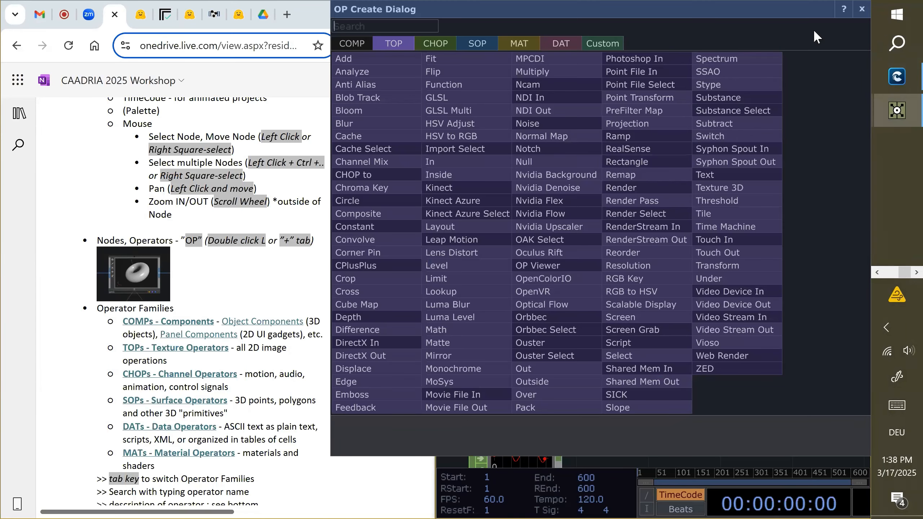
click(864, 9)
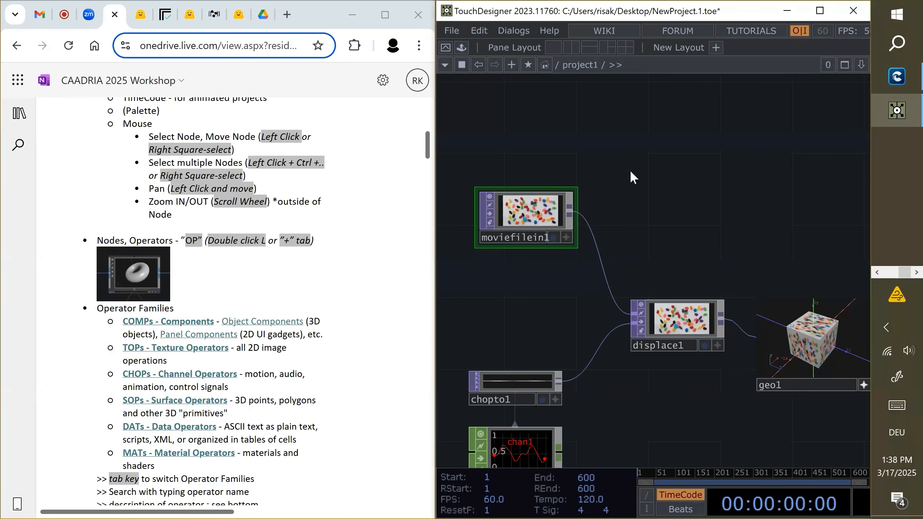
double_click(668, 170)
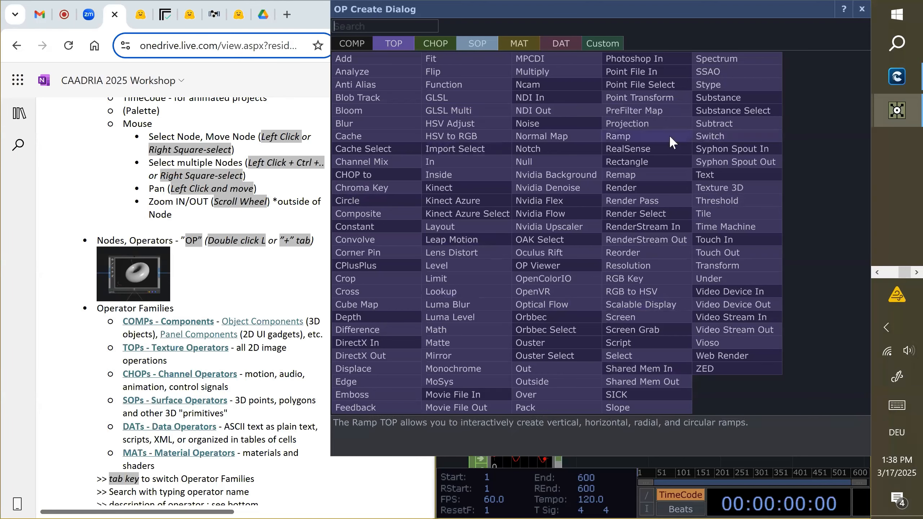
click(861, 9)
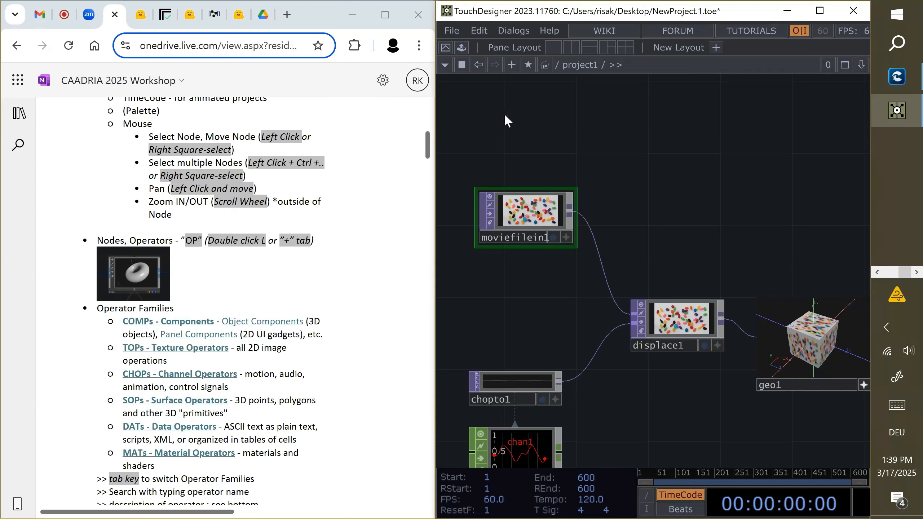
- Reopen the OP Create Dialog, place it clear of the notes, and browse the COMP, TOP, CHOP, SOP, MAT, DAT and Custom operator families
click(513, 66)
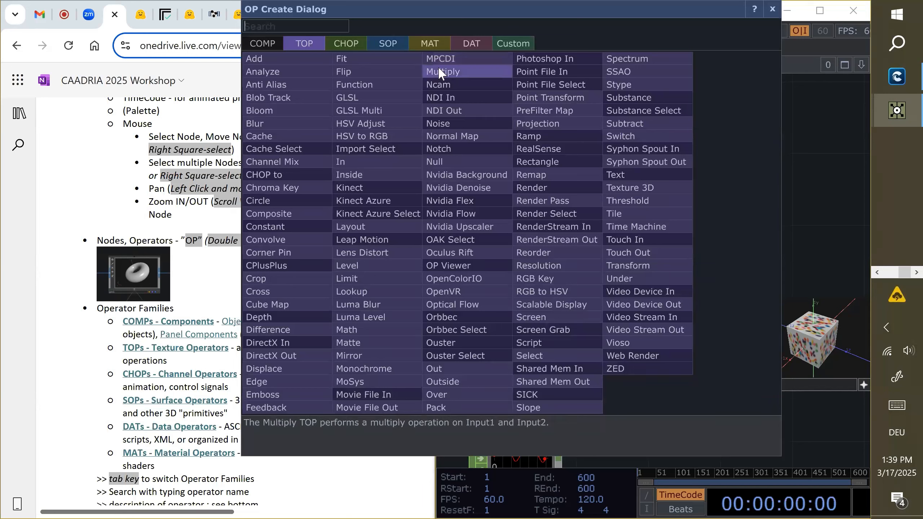
click(255, 42)
drag(307, 11, 422, 55)
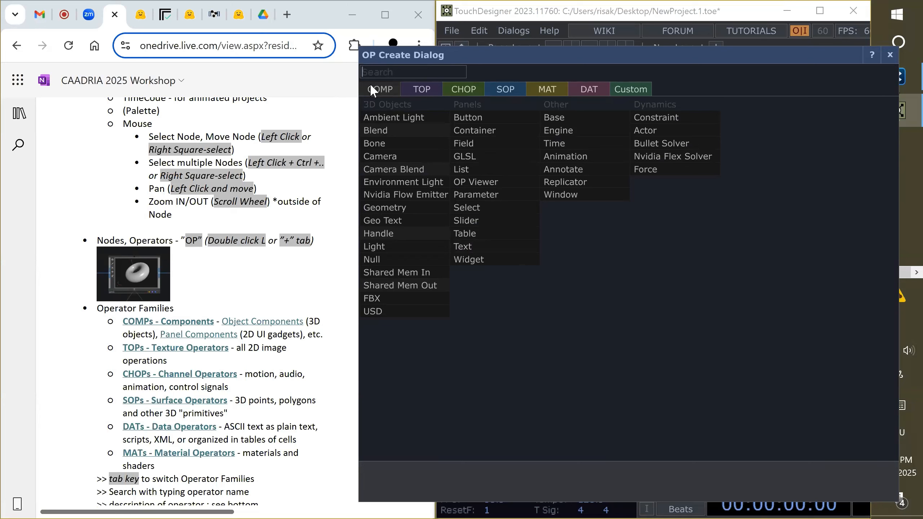
click(420, 94)
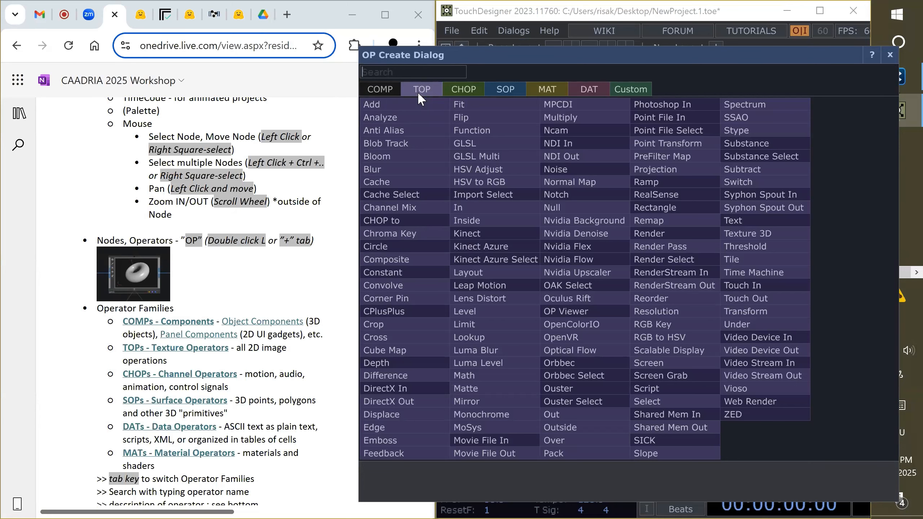
click(469, 91)
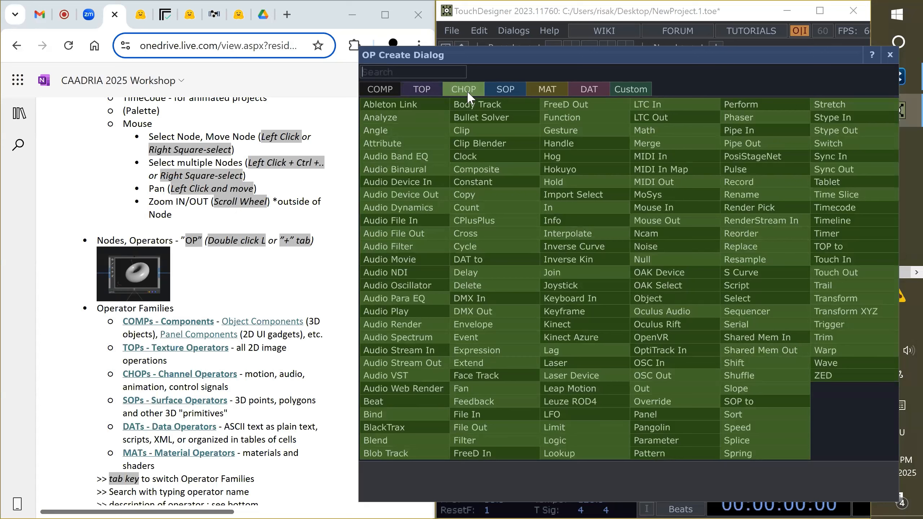
click(503, 89)
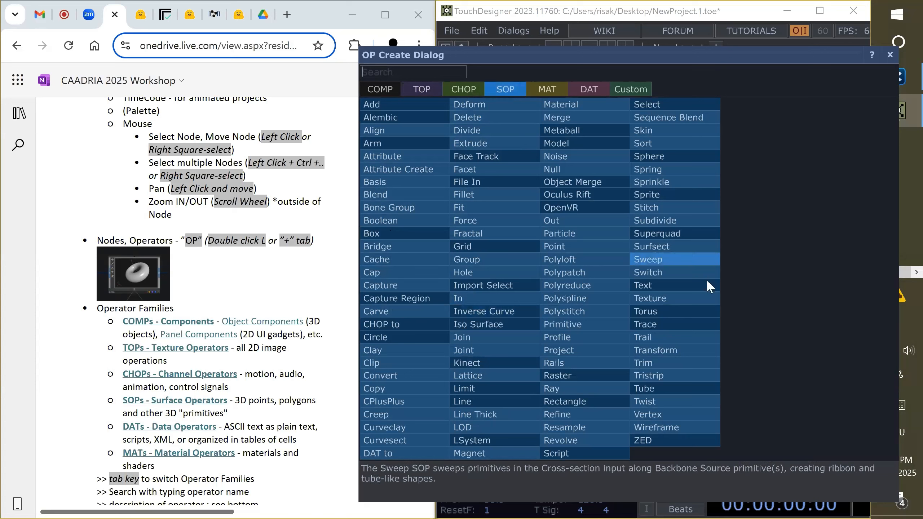
click(549, 93)
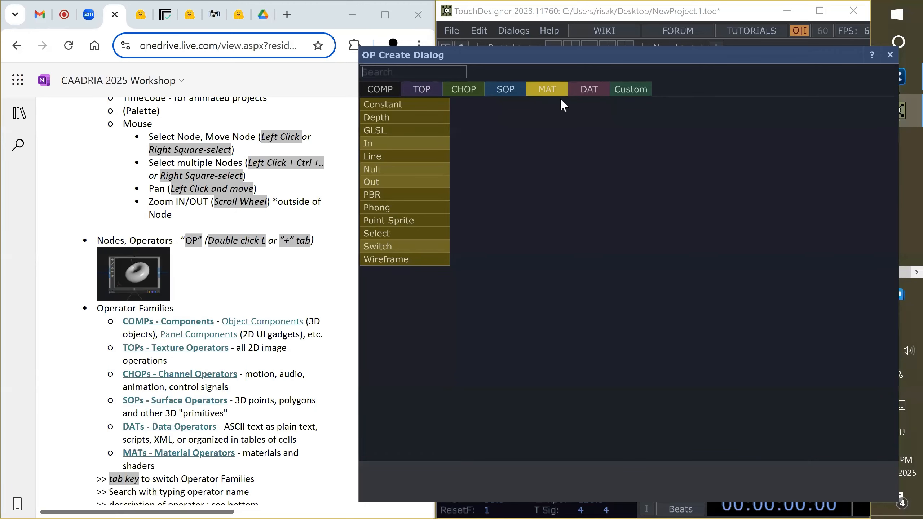
click(593, 89)
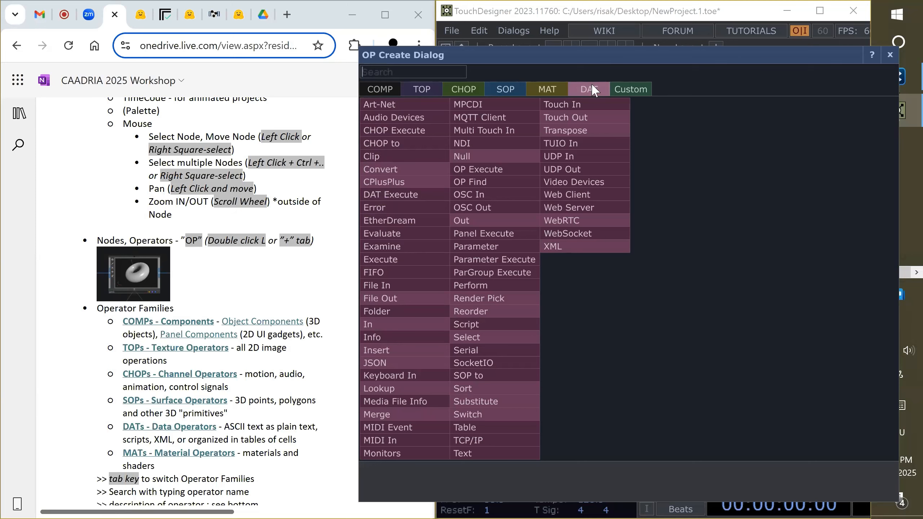
click(625, 93)
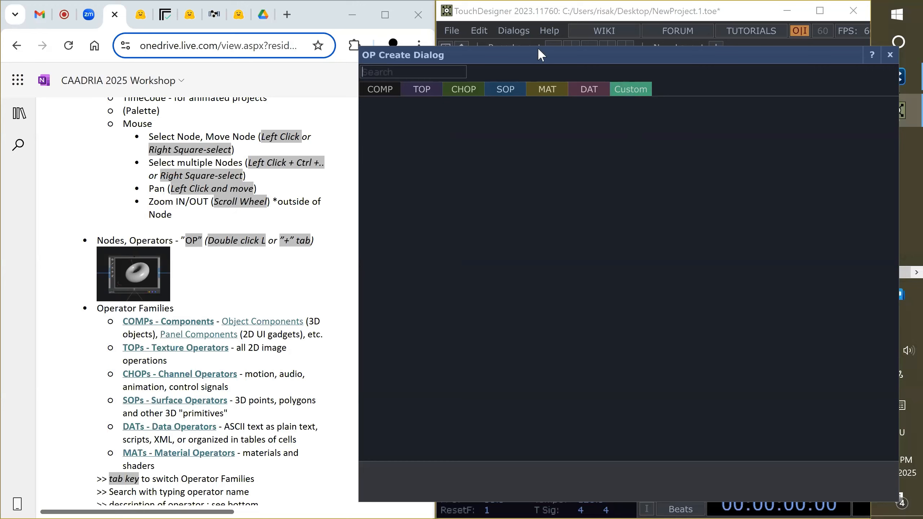
- Return to the TOP family in the OP Create Dialog, reposition the dialog, and search the operators for "noi"
drag(538, 54, 443, 109)
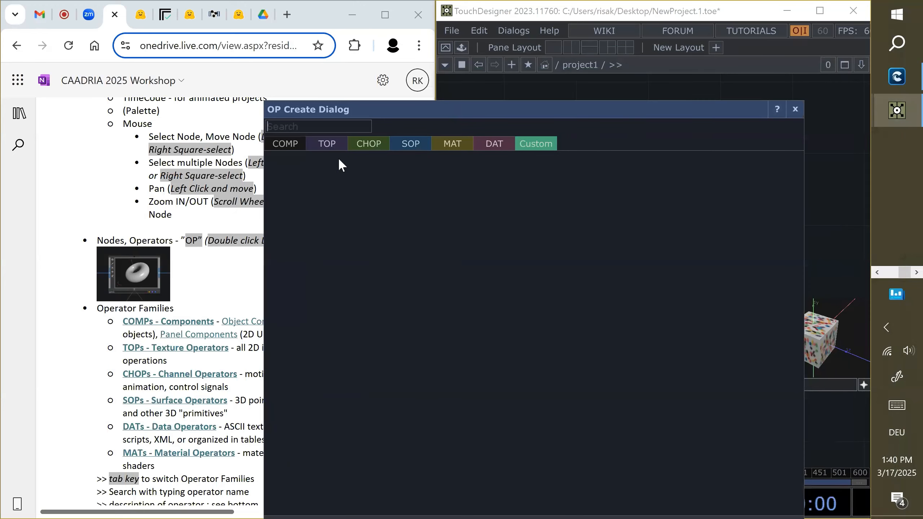
click(322, 150)
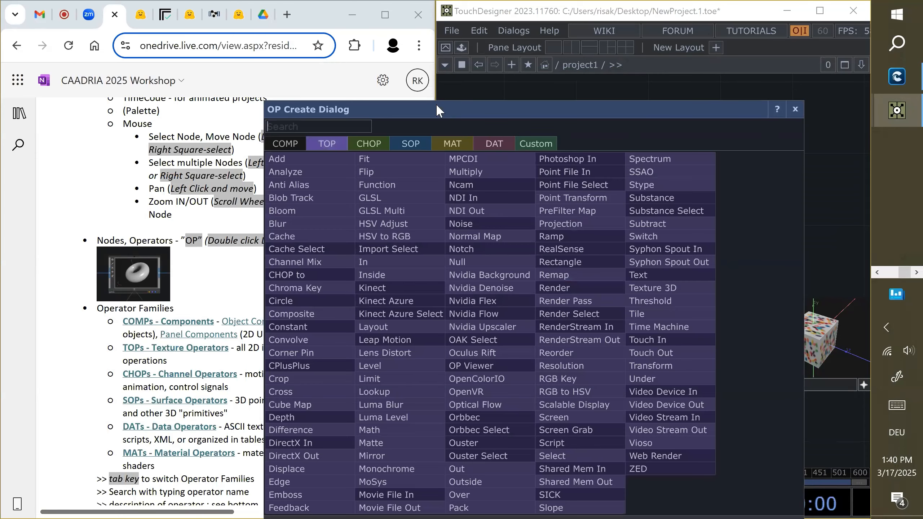
drag(436, 105, 523, 38)
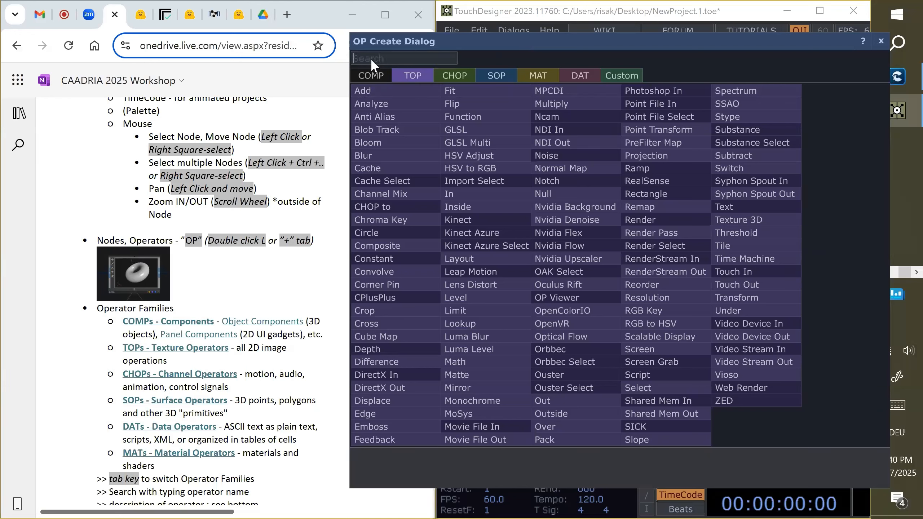
text(noi)
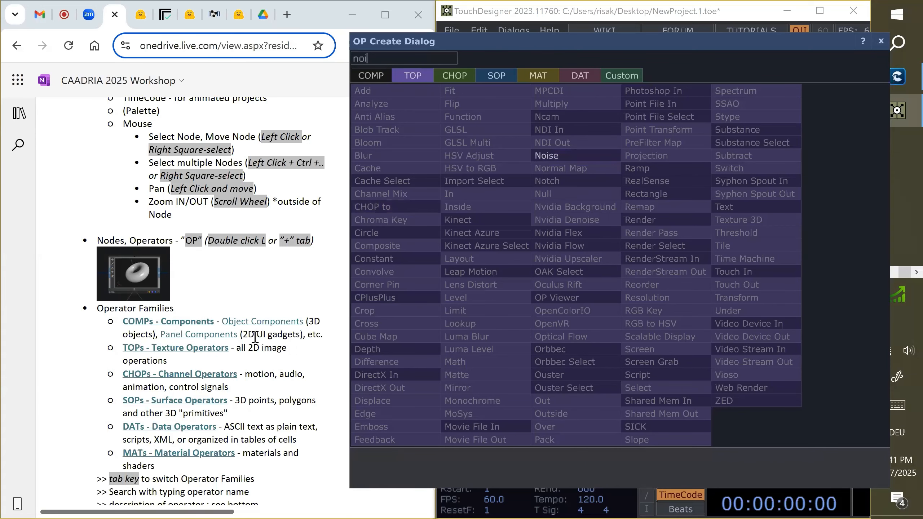
- Review the workshop notes on placing, connecting and grouping operators, and close the OP Create Dialog
scroll(255, 337, down, 2)
scroll(255, 337, down, 2)
scroll(256, 337, down, 2)
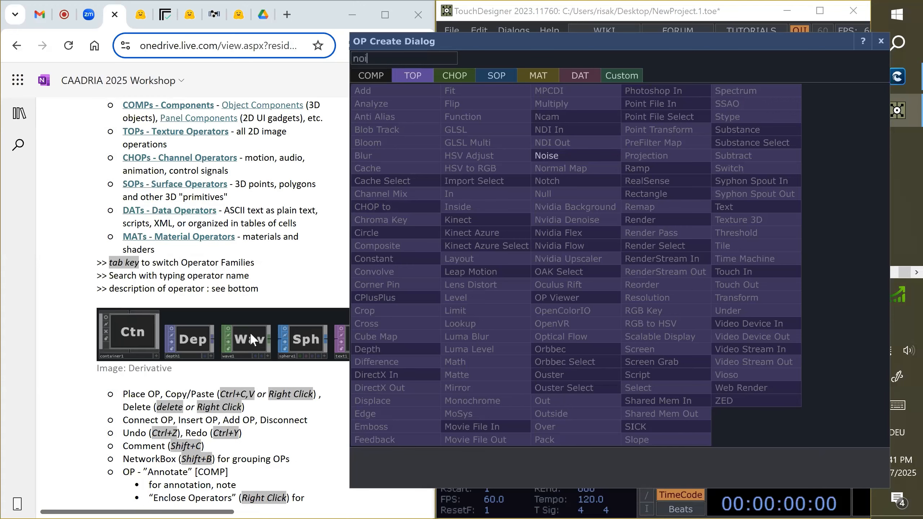
scroll(253, 339, down, 4)
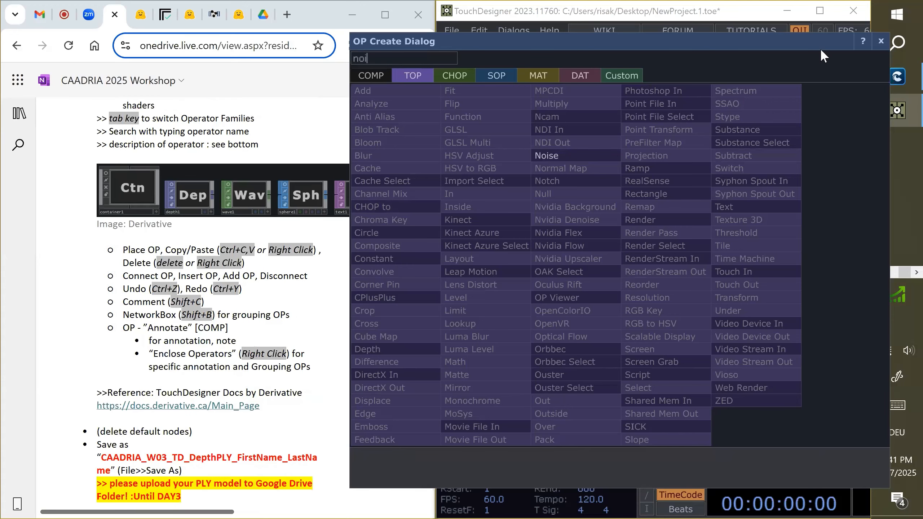
click(881, 41)
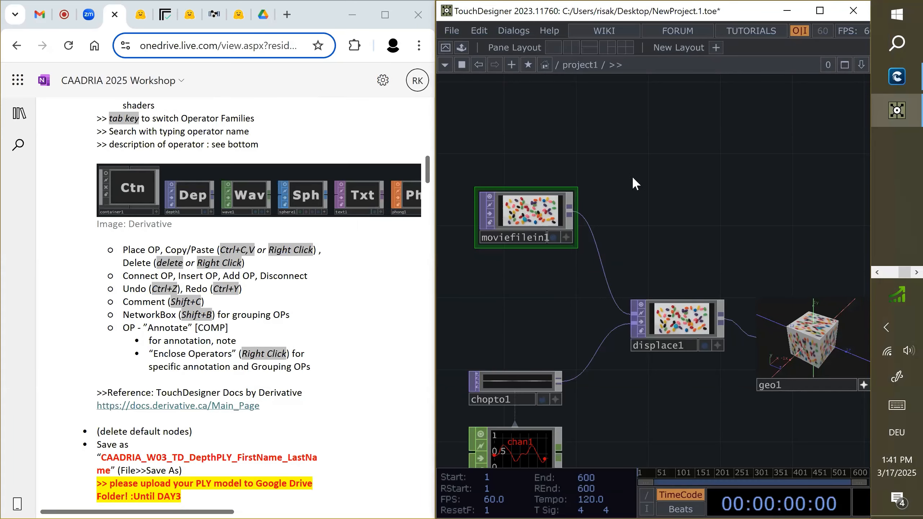
- Create a Noise TOP above the moviefilein1 and displace1 nodes, and a Null TOP below it, in the project1 network
key(Tab)
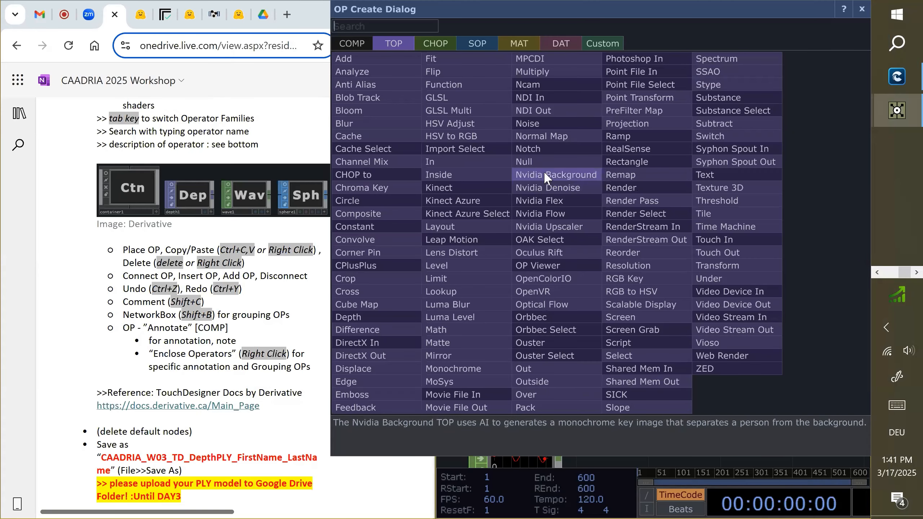
click(533, 125)
click(651, 156)
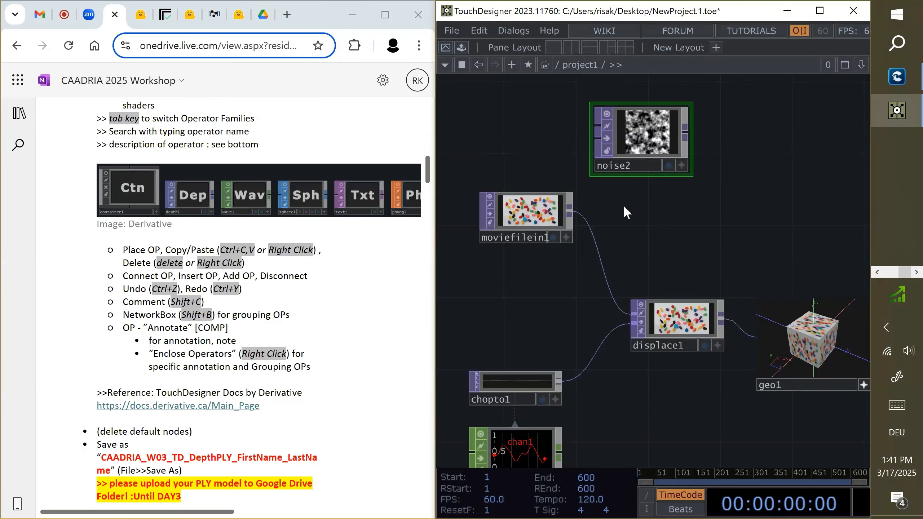
key(Tab)
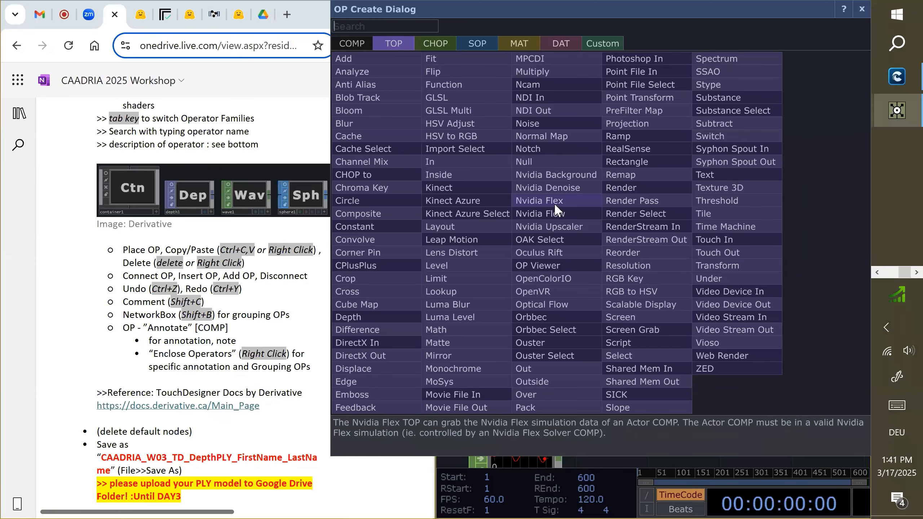
click(547, 162)
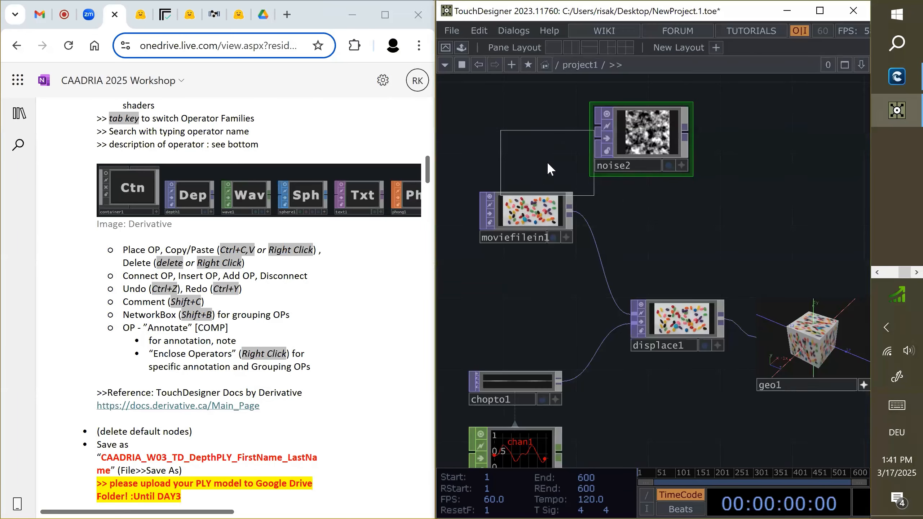
click(680, 243)
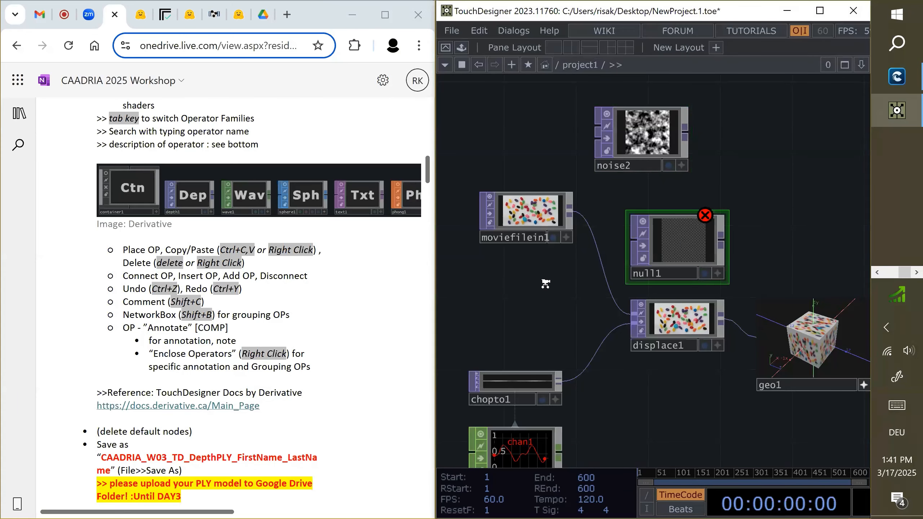
scroll(559, 269, down, 2)
scroll(641, 228, up, 2)
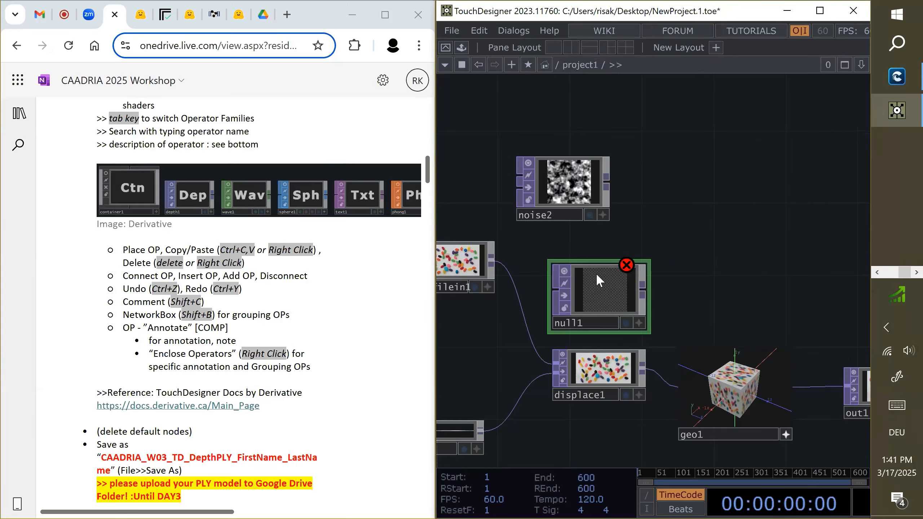
- Paste a copy of the noise2 operator beside the original and delete the copy
click(559, 177)
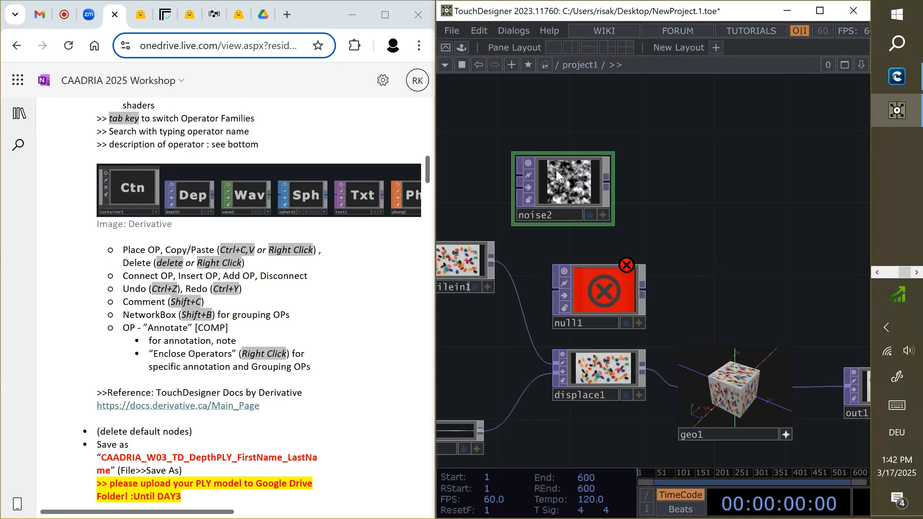
key(ctrl+v)
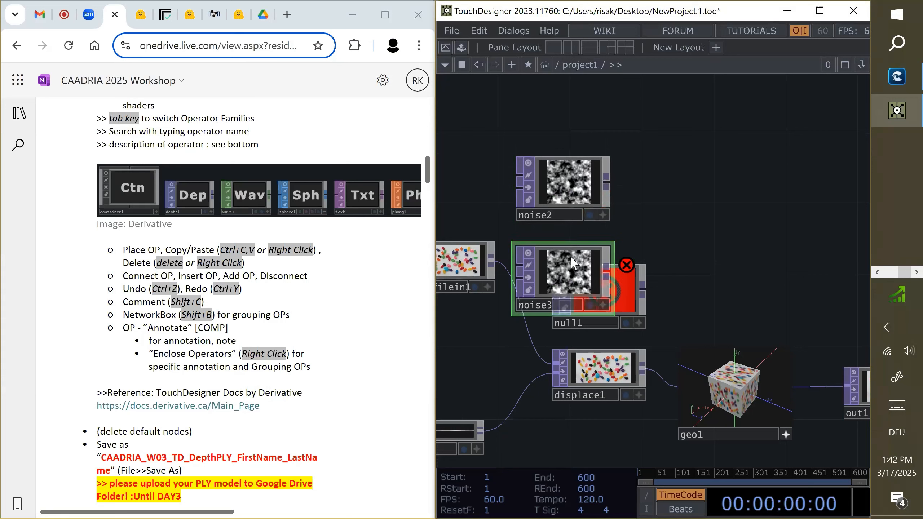
drag(573, 261, 716, 172)
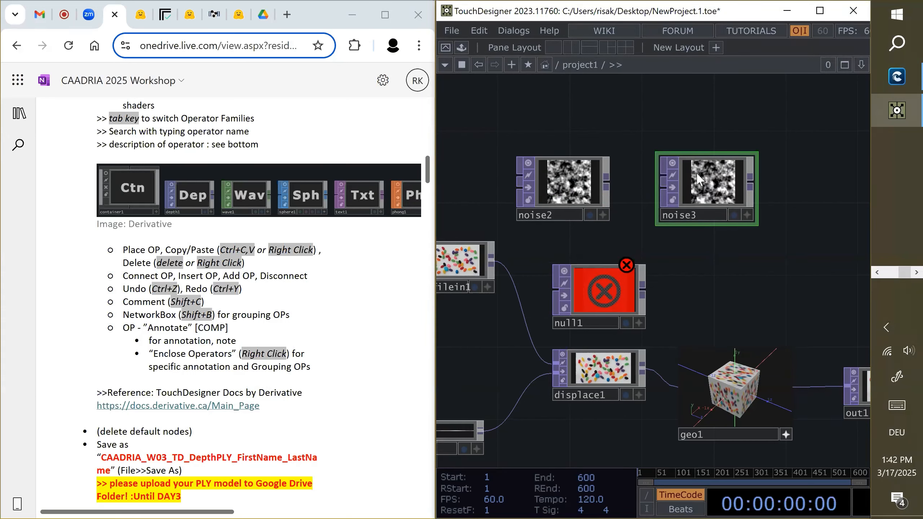
key(Delete)
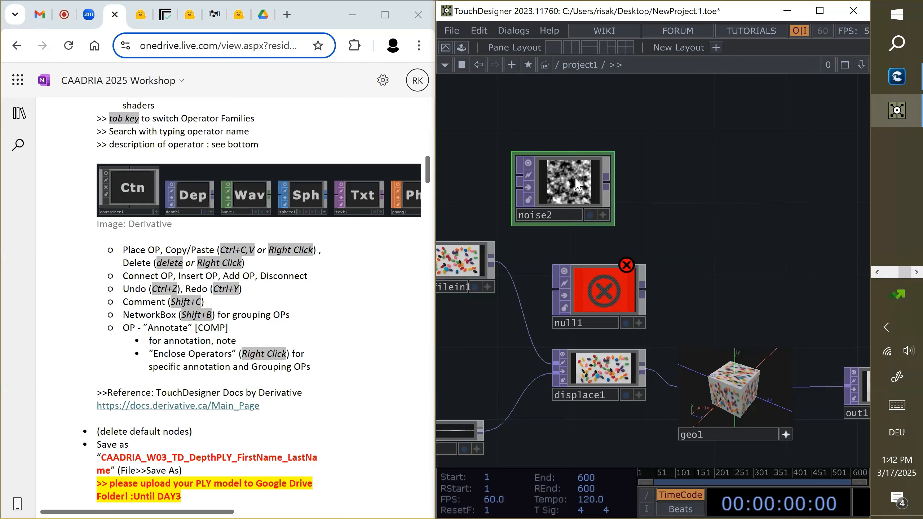
- Delete noise2, move null1 up into the free space, and delete null1 as well
right_click(579, 174)
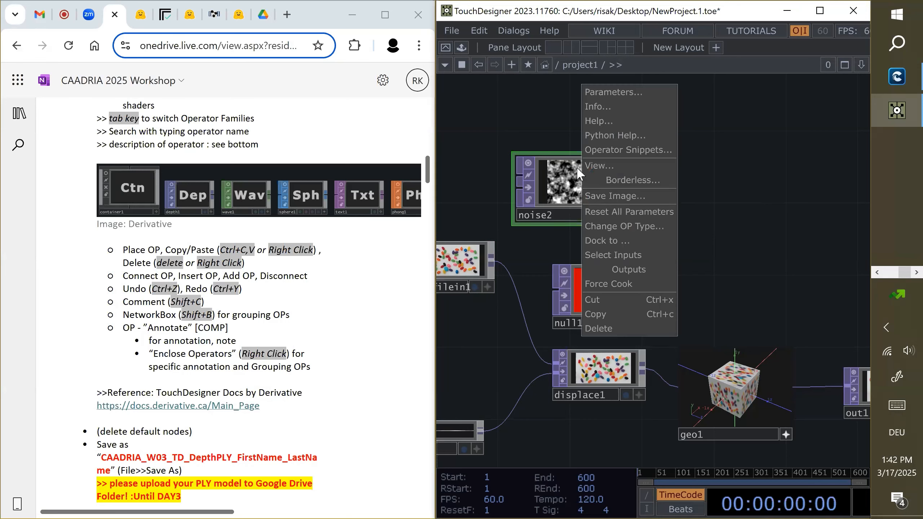
click(593, 328)
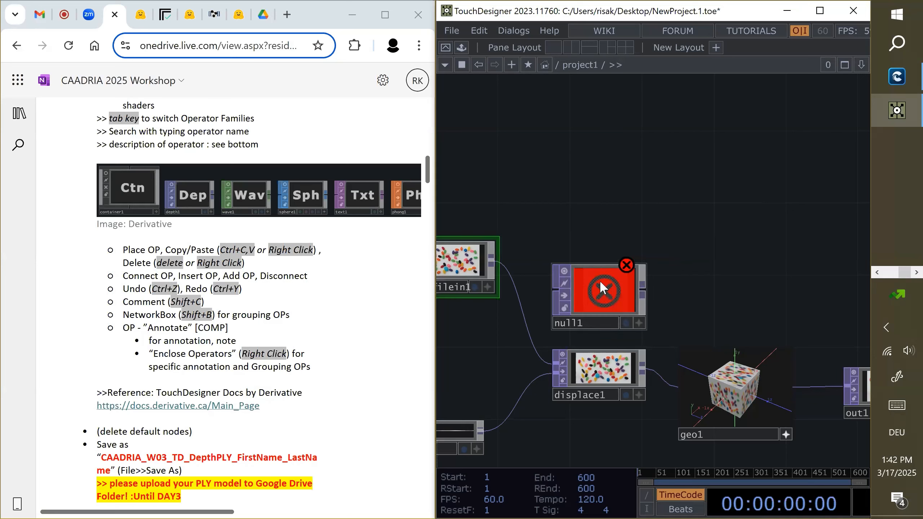
drag(600, 280, 600, 139)
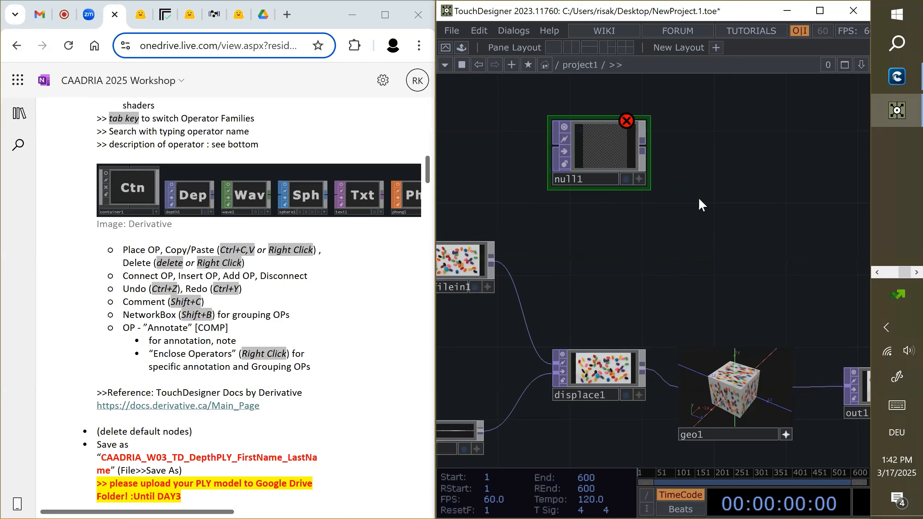
scroll(696, 203, down, 3)
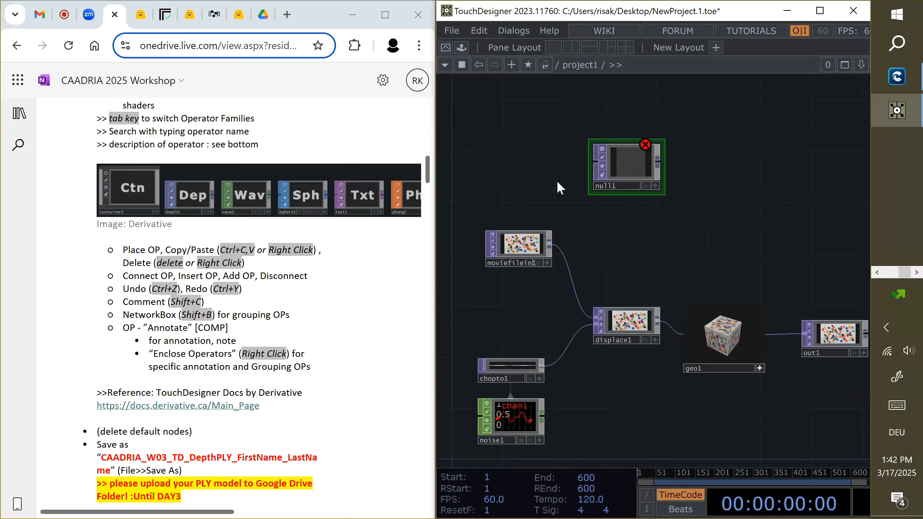
scroll(556, 182, up, 3)
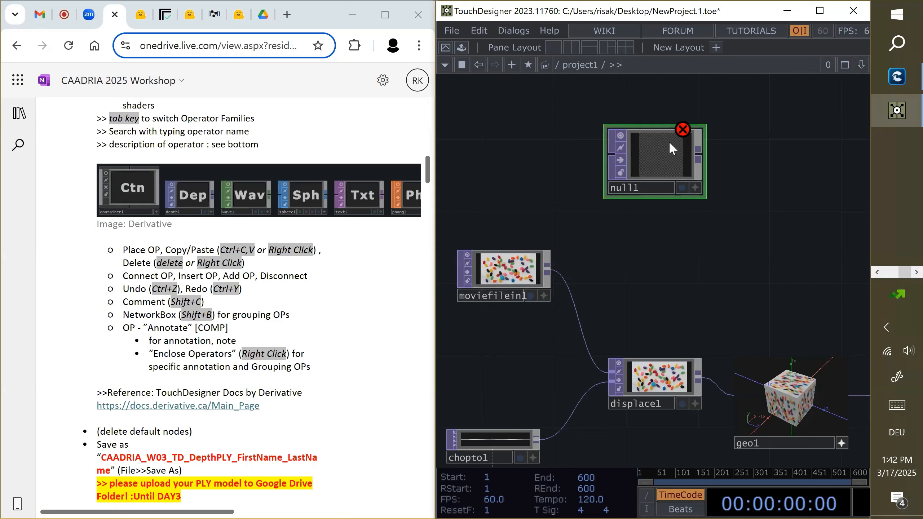
key(Delete)
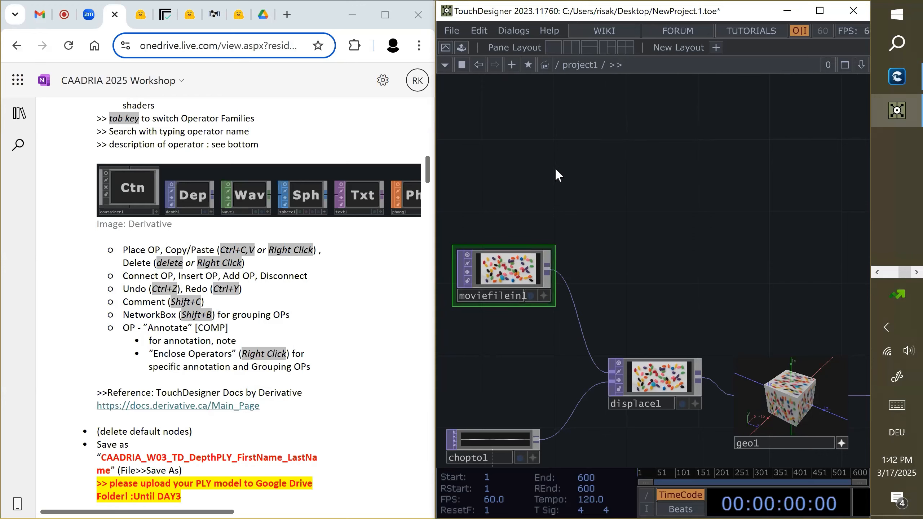
- Search the TOP operators for "n" and place a Noise TOP in the free space above moviefilein1 and displace1
key(Tab)
text(n)
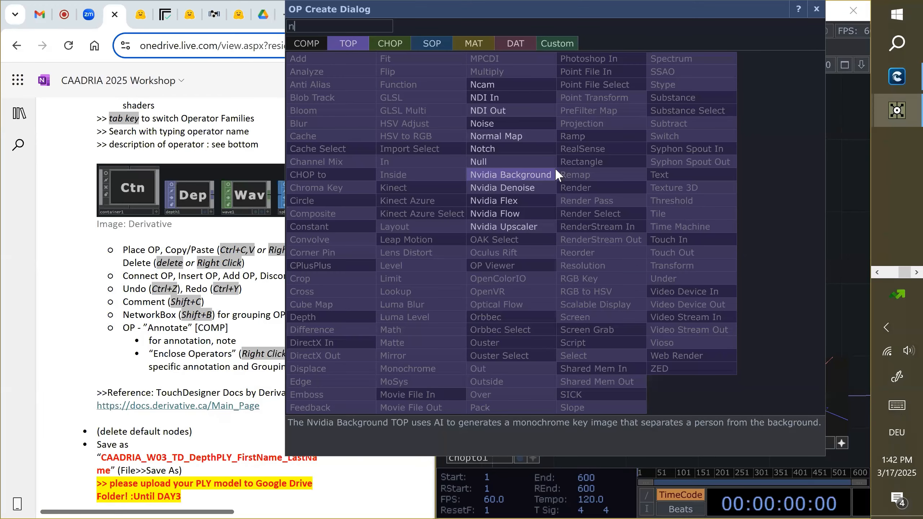
click(525, 121)
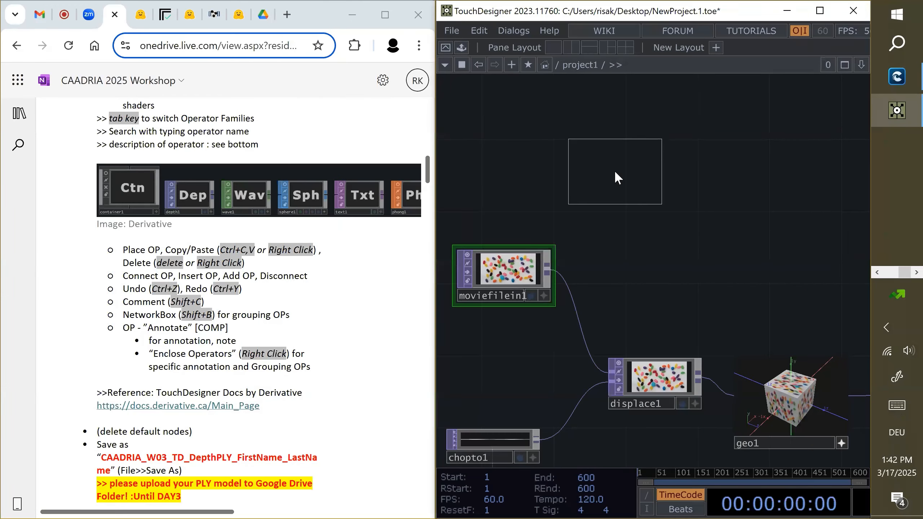
click(616, 173)
scroll(530, 173, down, 2)
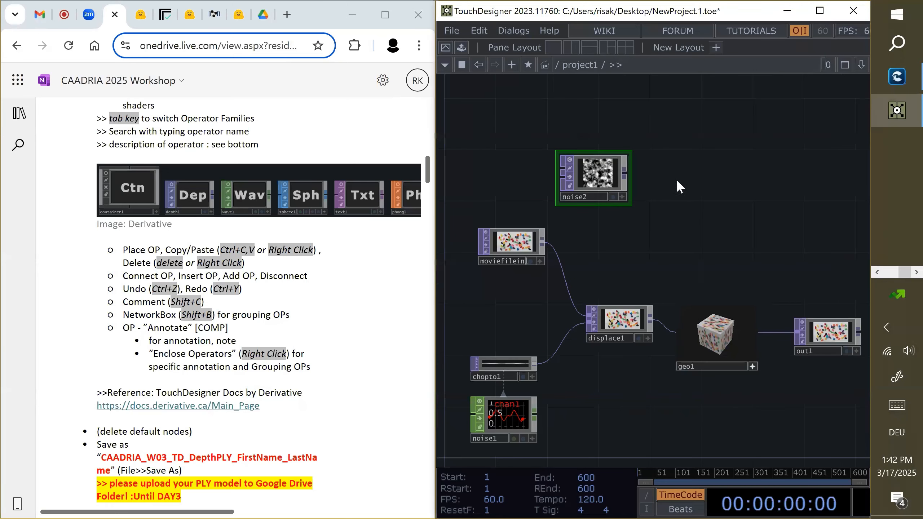
scroll(677, 179, up, 4)
scroll(700, 166, down, 3)
scroll(689, 175, up, 2)
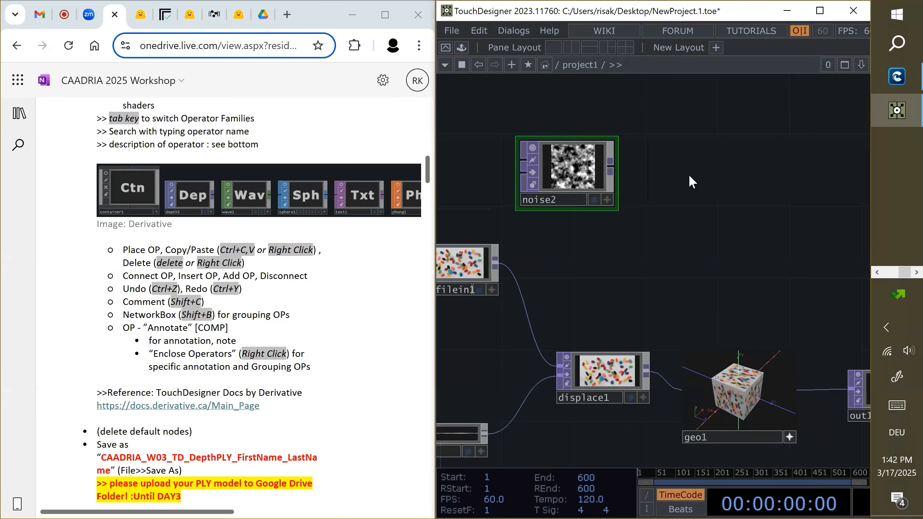
- Create a Null TOP level with noise2, to the right of it in the network
key(Tab)
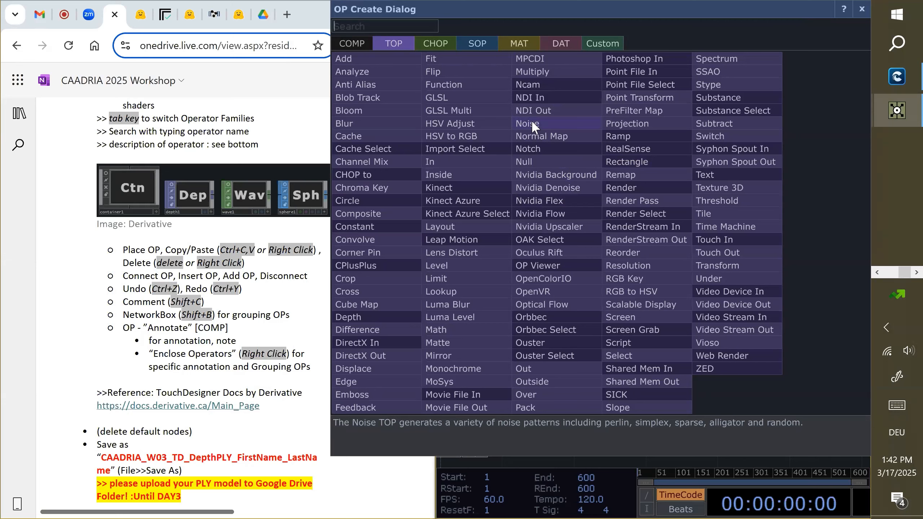
click(526, 160)
click(711, 170)
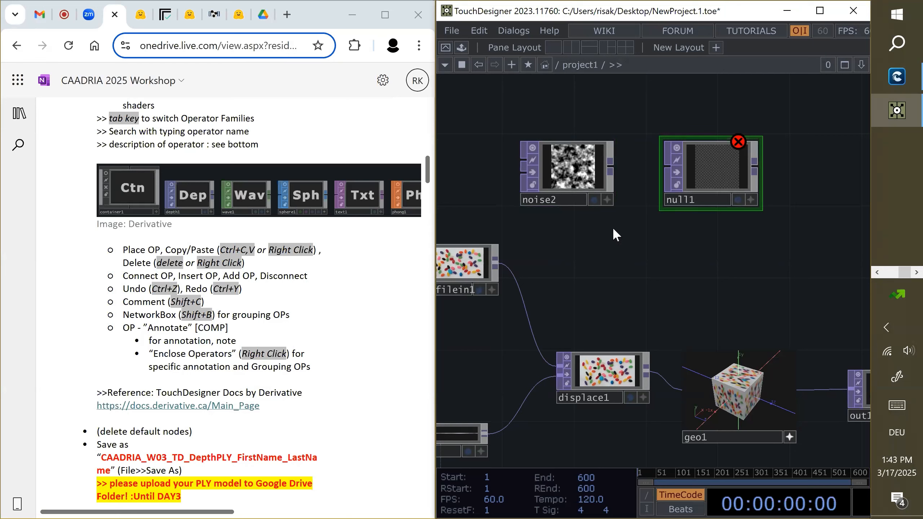
- Connect noise2's output to null1's input, undo the link, and reconnect them with null1 moved farther away
mouse_move(611, 164)
mouse_down()
mouse_move(621, 176)
mouse_move(666, 166)
mouse_up()
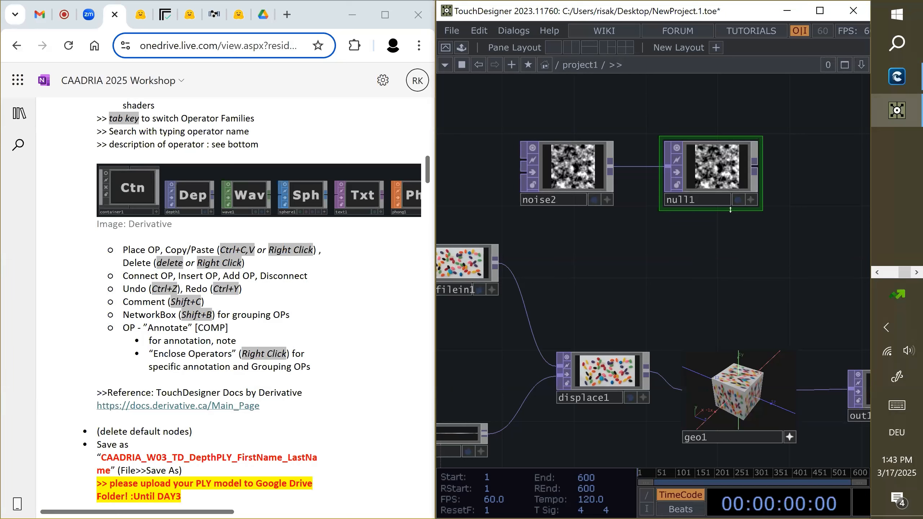
key(ctrl+z)
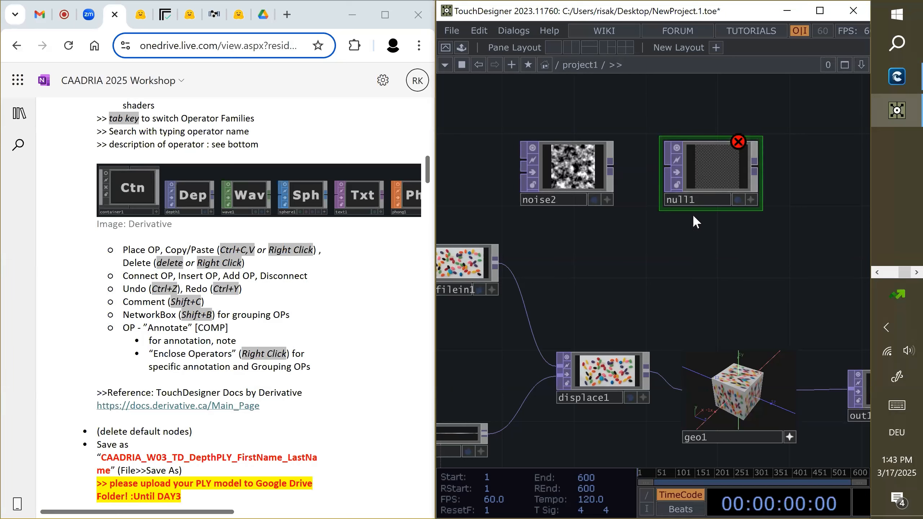
mouse_move(611, 168)
mouse_down()
mouse_move(657, 163)
mouse_move(655, 174)
mouse_move(692, 209)
mouse_move(776, 209)
mouse_up()
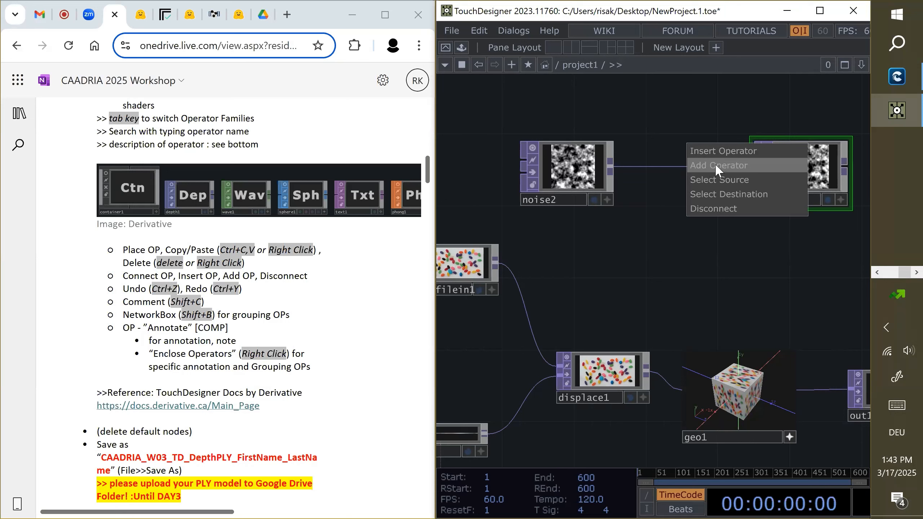
- Disconnect noise2 from null1, and undo and redo the disconnection repeatedly, finishing on an undo
click(702, 210)
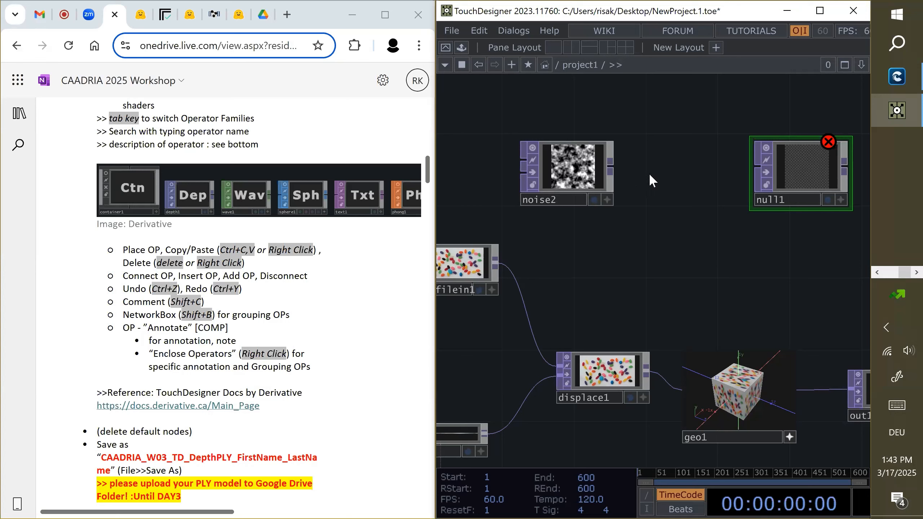
key(ctrl+z)
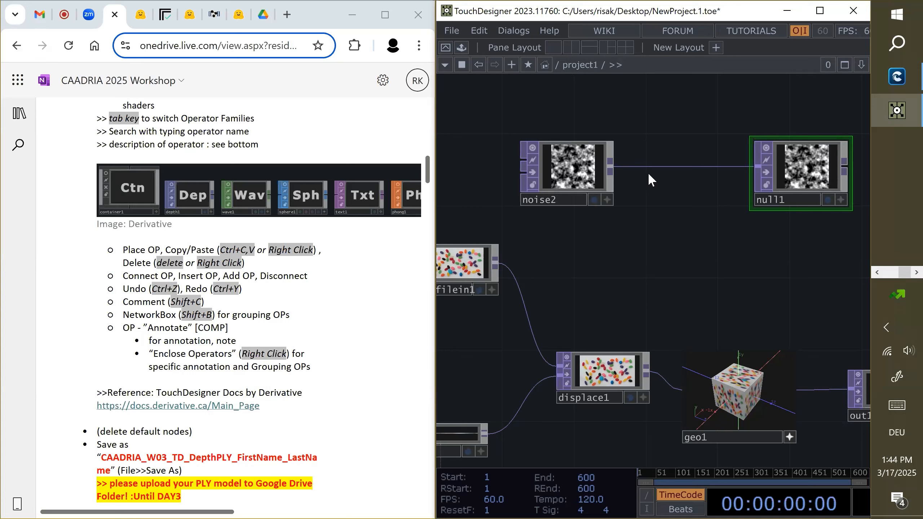
key(ctrl+y)
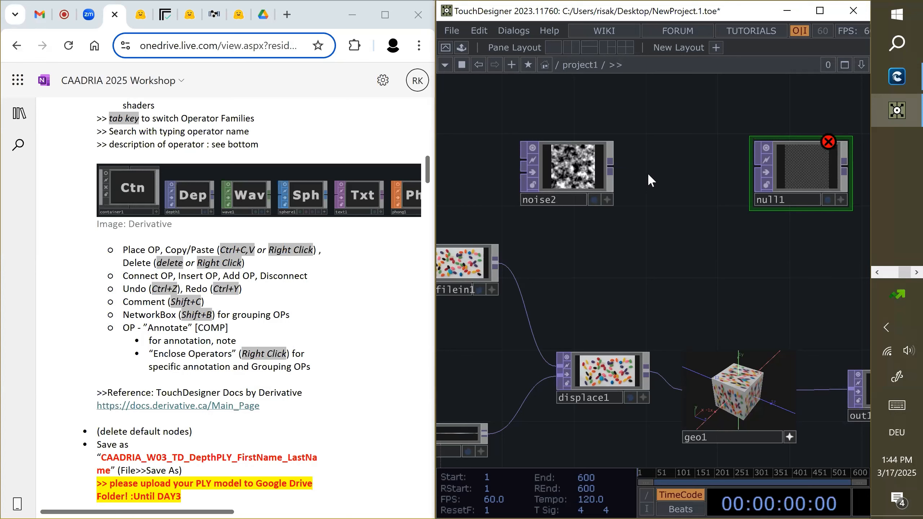
key(ctrl+z)
key(ctrl+y)
key(ctrl+z)
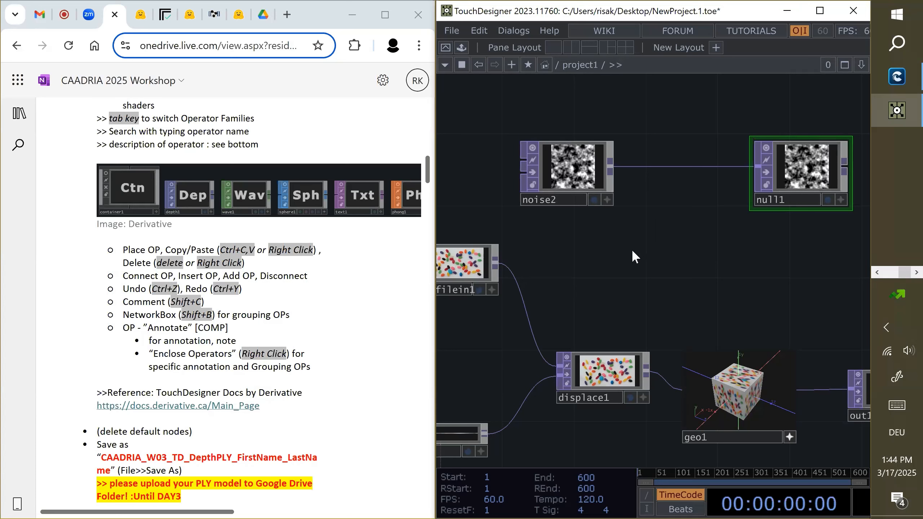
- Move null1 closer to noise2, keeping the two nodes level
scroll(633, 251, down, 3)
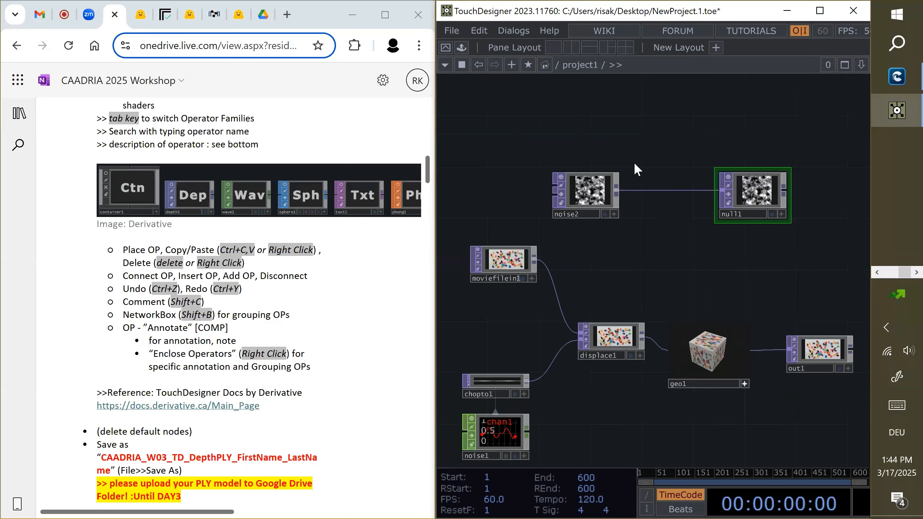
drag(725, 183, 673, 183)
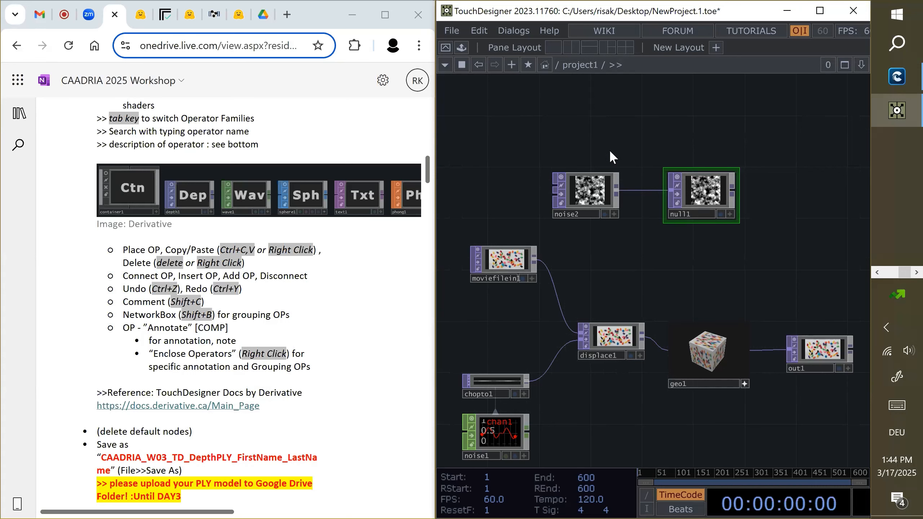
- Add a comment box between noise2 and null1, and highlight the Comment entry in the workshop notes
scroll(609, 150, up, 2)
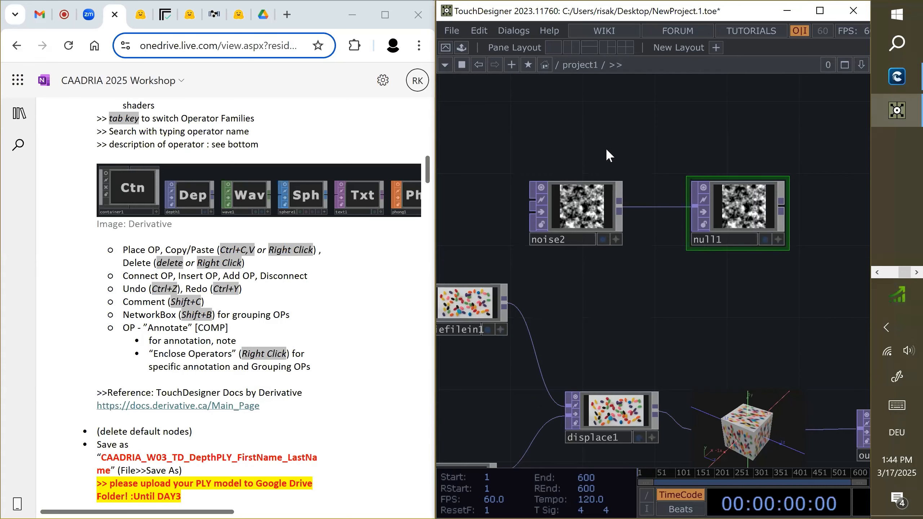
key(shift+c)
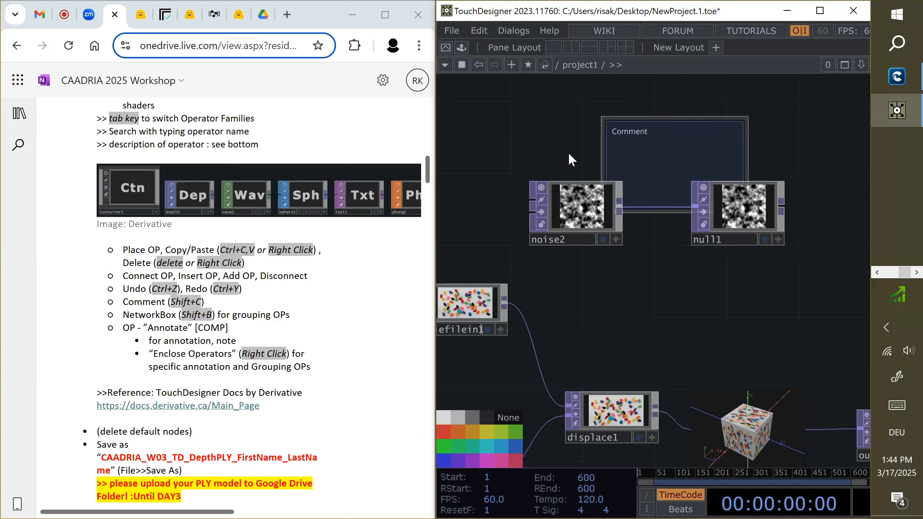
scroll(151, 341, down, 2)
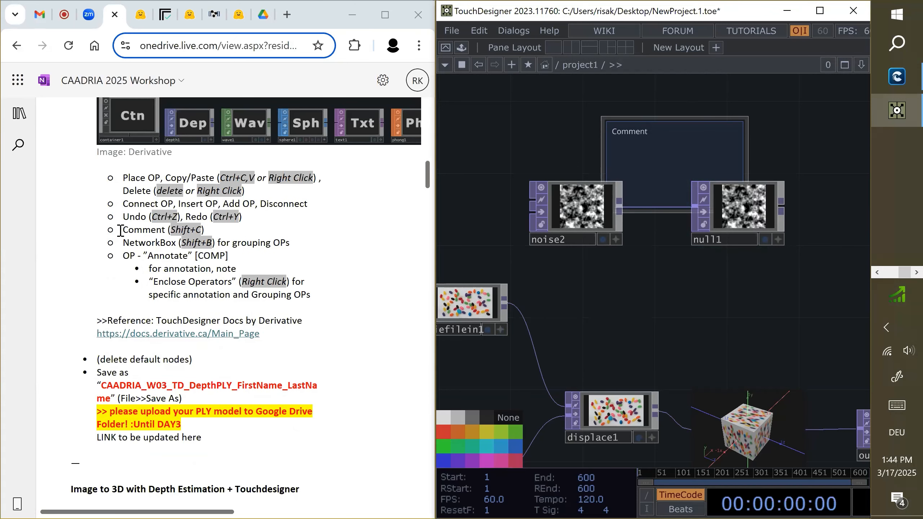
drag(122, 230, 205, 232)
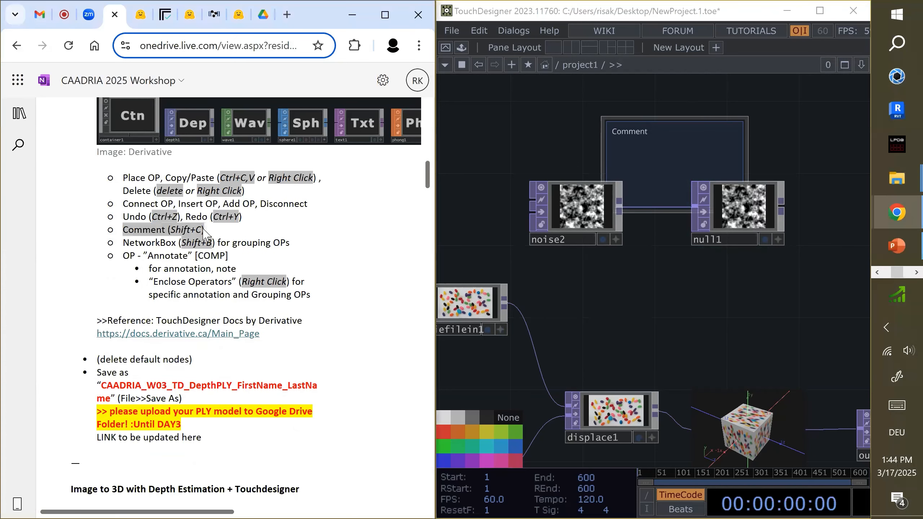
- Add a second comment reading "Comment CAADRIA note" beside the existing one, and delete it again
click(130, 235)
click(494, 139)
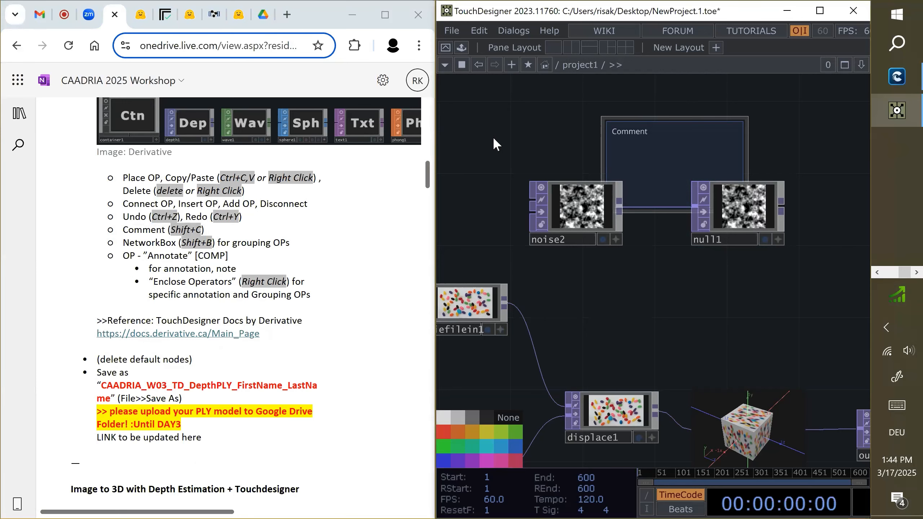
key(shift+c)
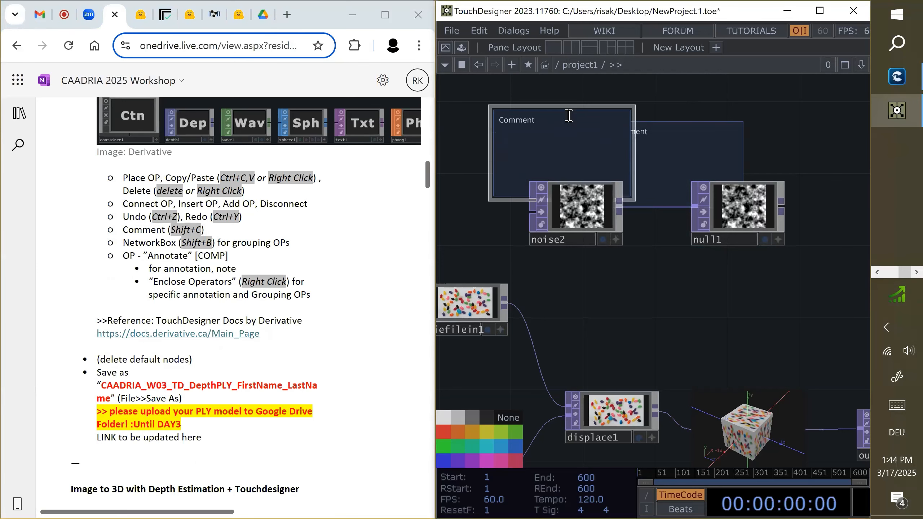
text(CAADRIA note)
click(583, 293)
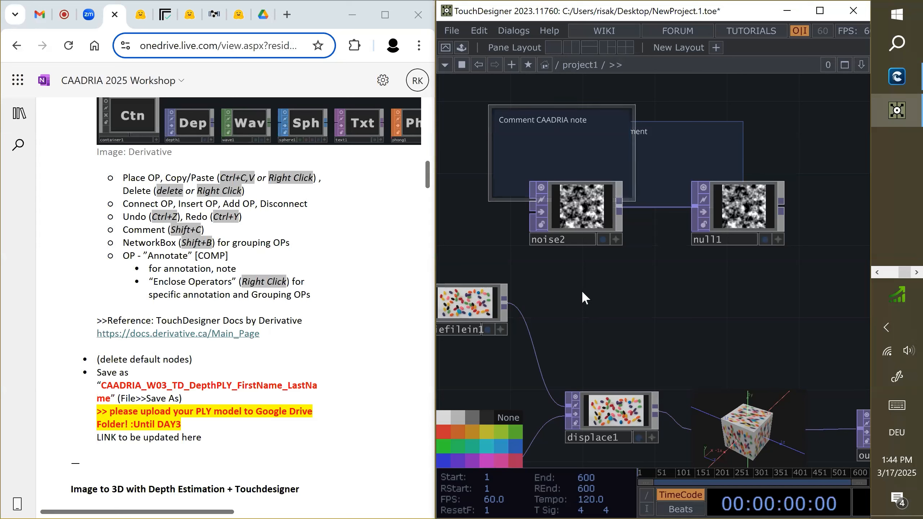
right_click(602, 145)
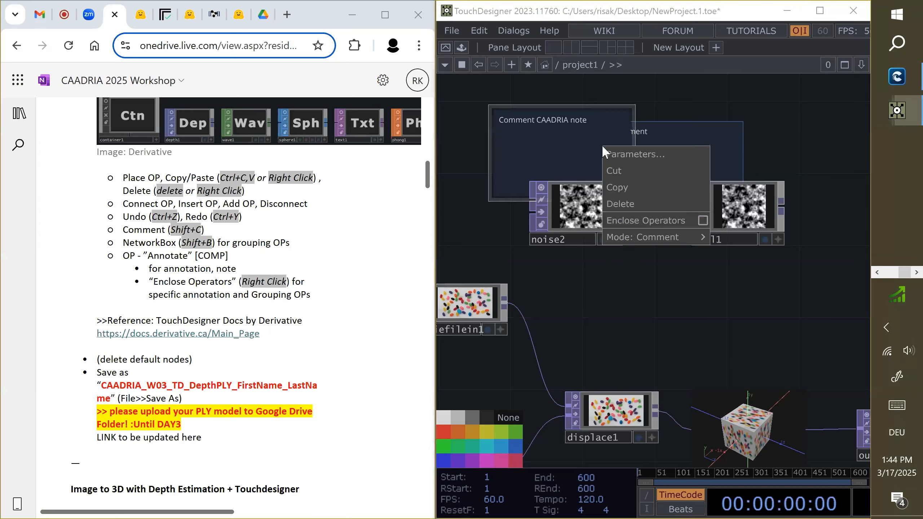
click(617, 203)
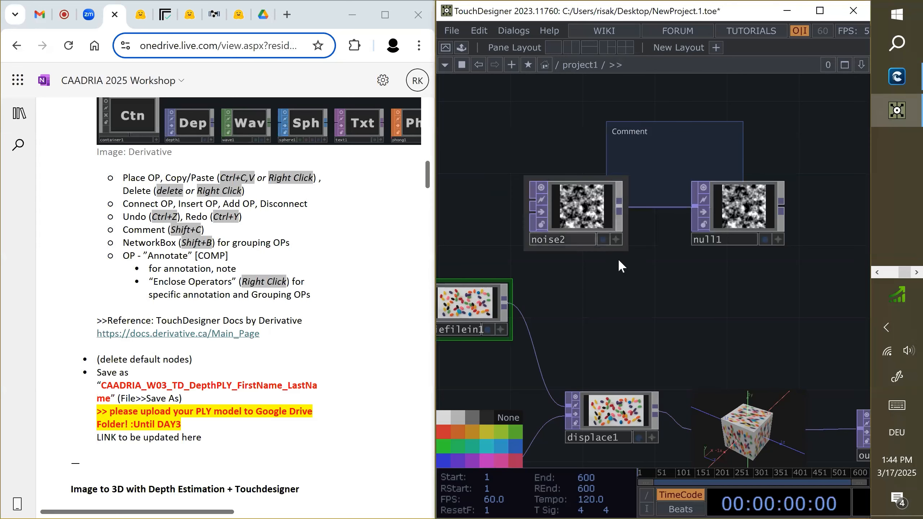
- Move noise2 and null1 below the comment box so the nodes no longer overlap it
scroll(600, 276, down, 1)
scroll(601, 277, down, 2)
scroll(619, 160, up, 3)
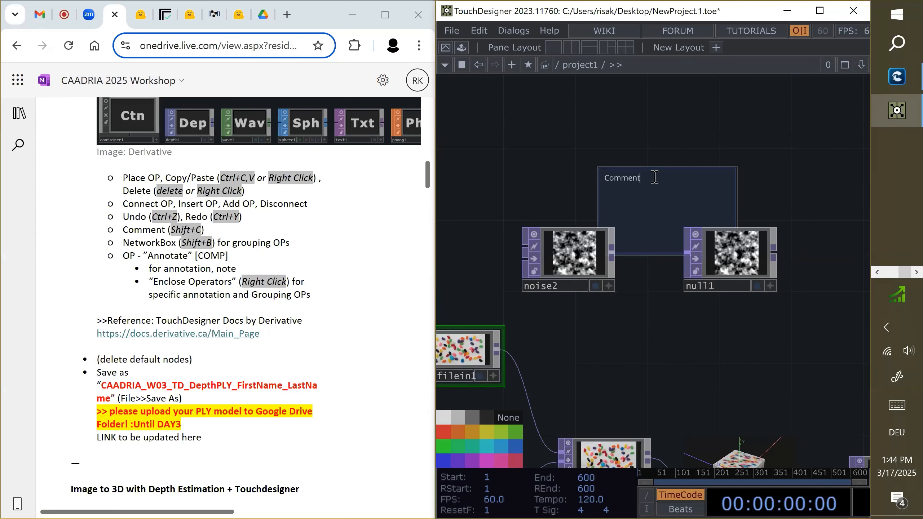
click(611, 192)
drag(568, 252, 604, 307)
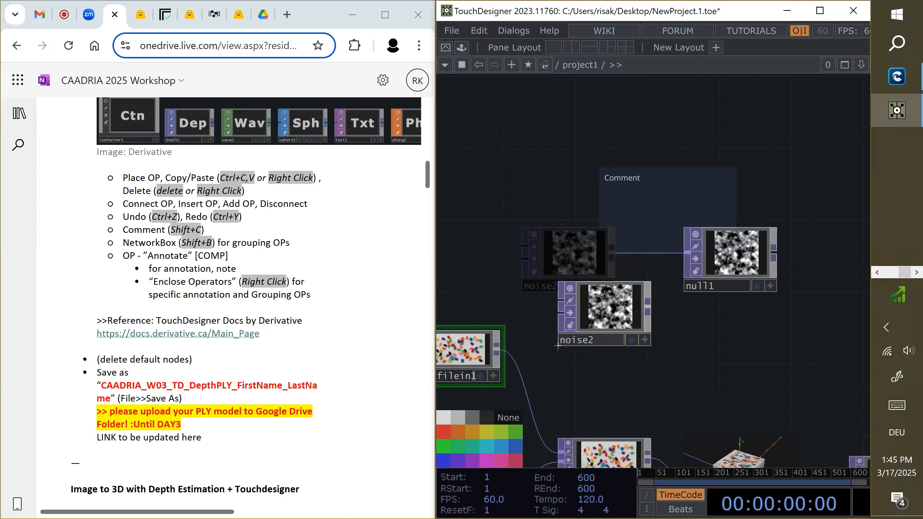
drag(733, 254, 675, 309)
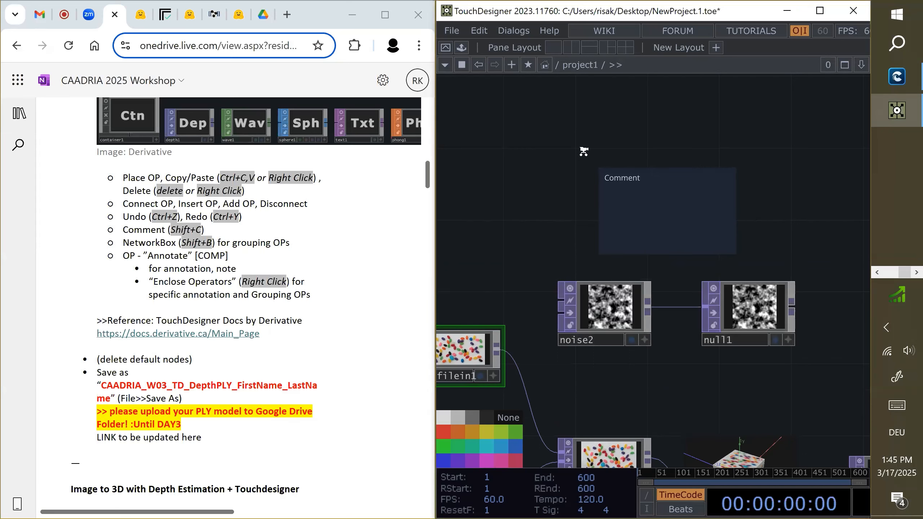
- Delete all the default nodes from project1, keeping only noise2, null1 and the comment
scroll(586, 164, down, 3)
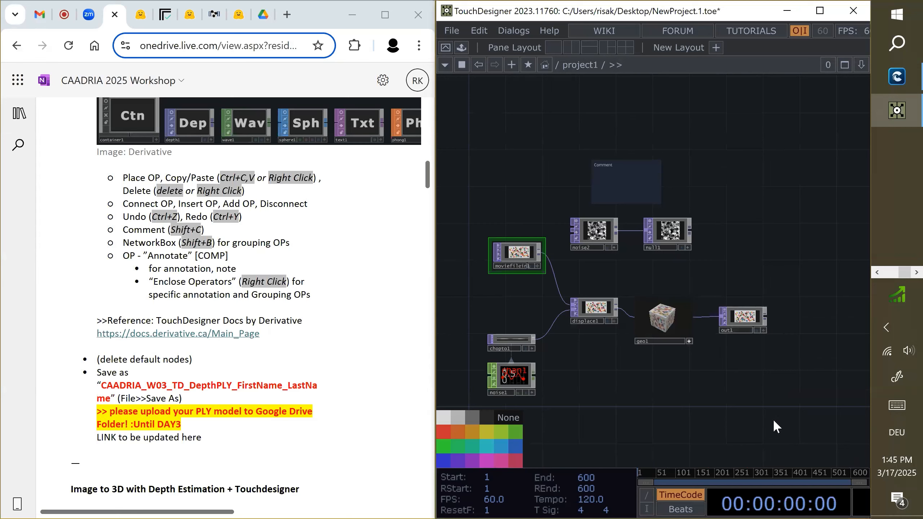
drag(773, 419, 457, 285)
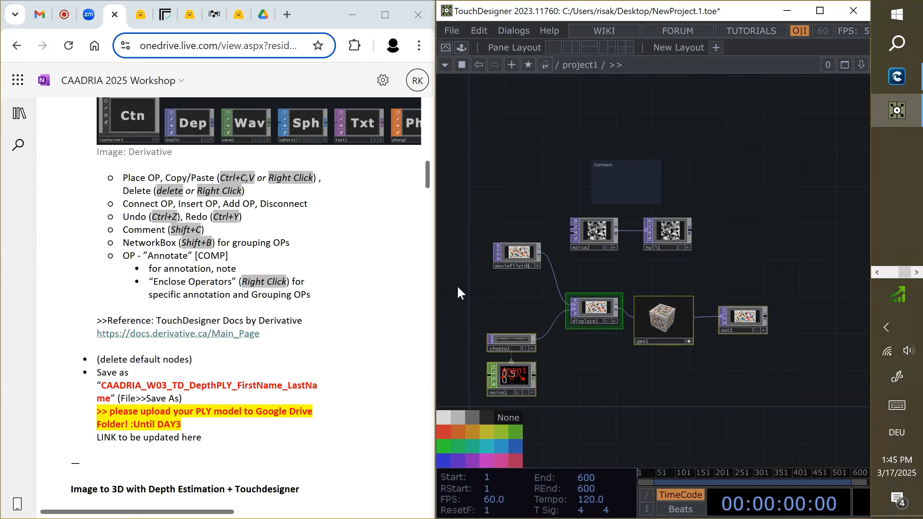
key(Delete)
drag(557, 296, 463, 201)
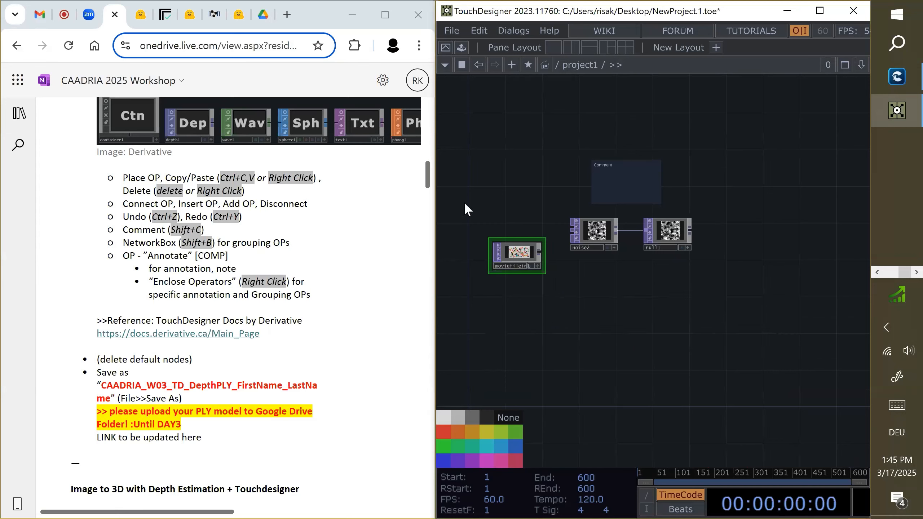
key(Delete)
- Add a network box just below noise2 and null1
scroll(629, 238, up, 4)
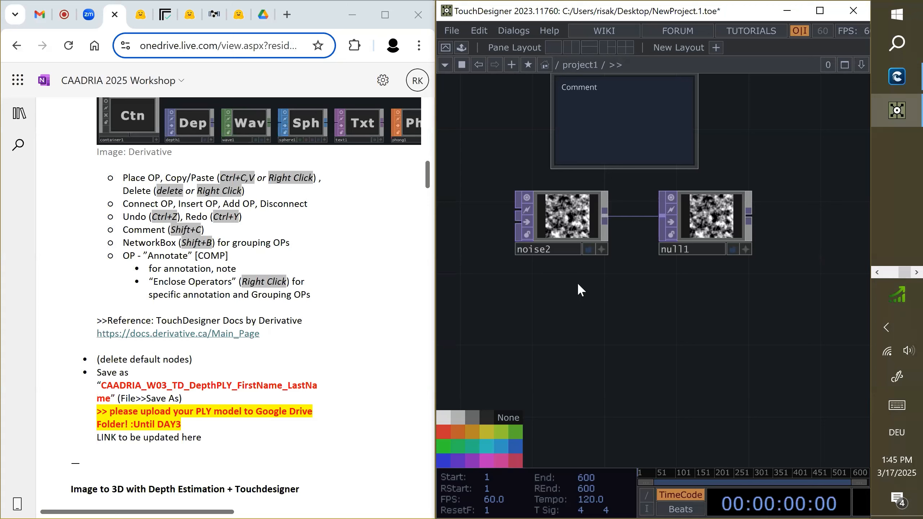
key(shift+b)
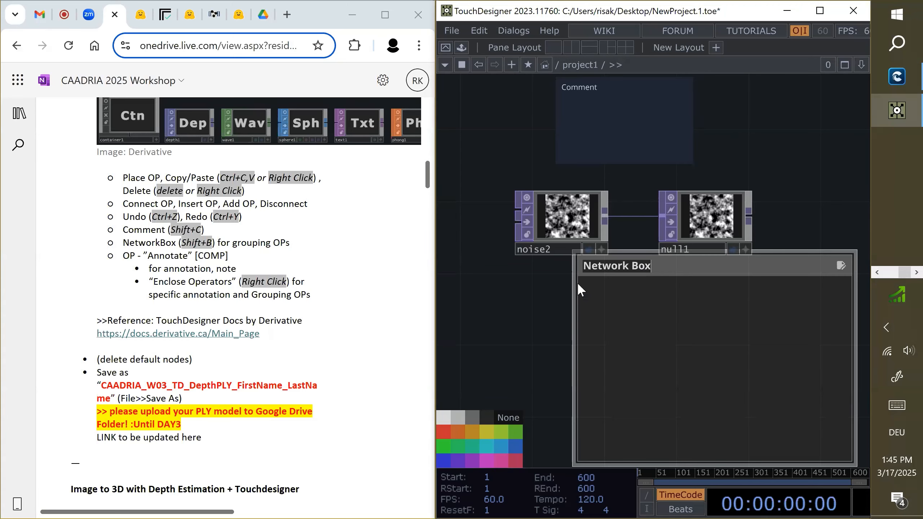
click(517, 283)
scroll(516, 283, down, 3)
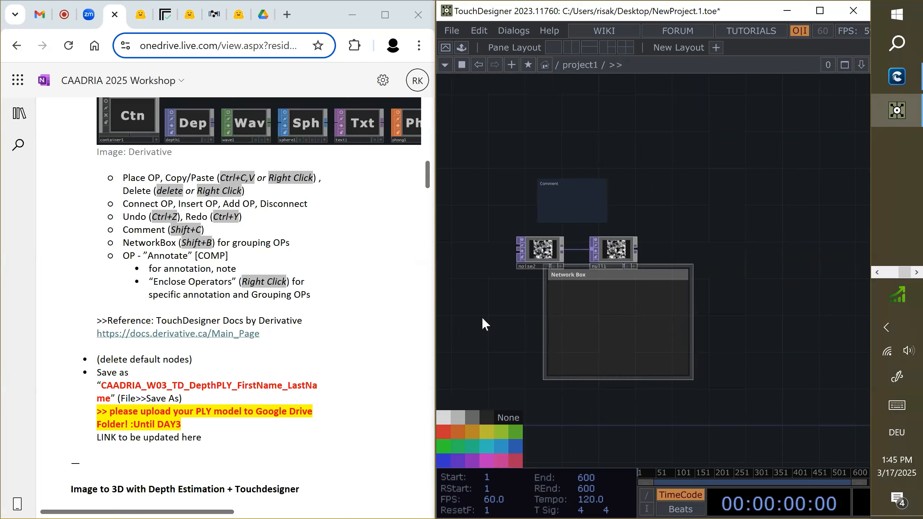
- Add a second network box overlapping the first, and delete it again
key(shift+b)
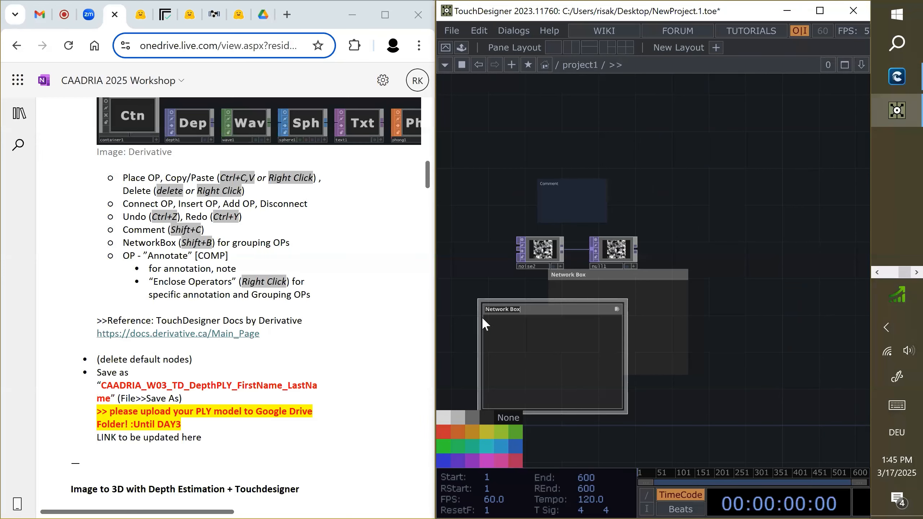
right_click(533, 305)
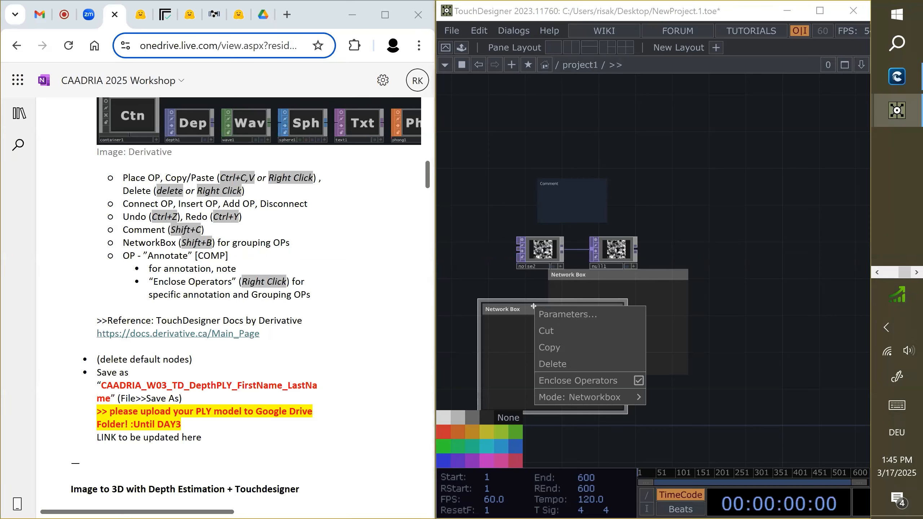
click(553, 363)
- Resize the network box to enclose noise2, null1 and the comment, trimming the empty area beneath the nodes
scroll(505, 287, up, 3)
scroll(504, 285, up, 1)
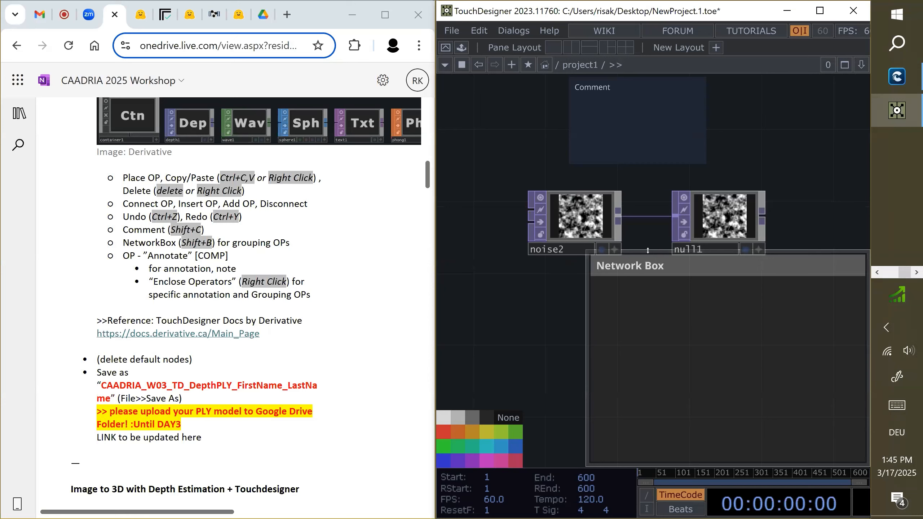
drag(648, 251, 648, 165)
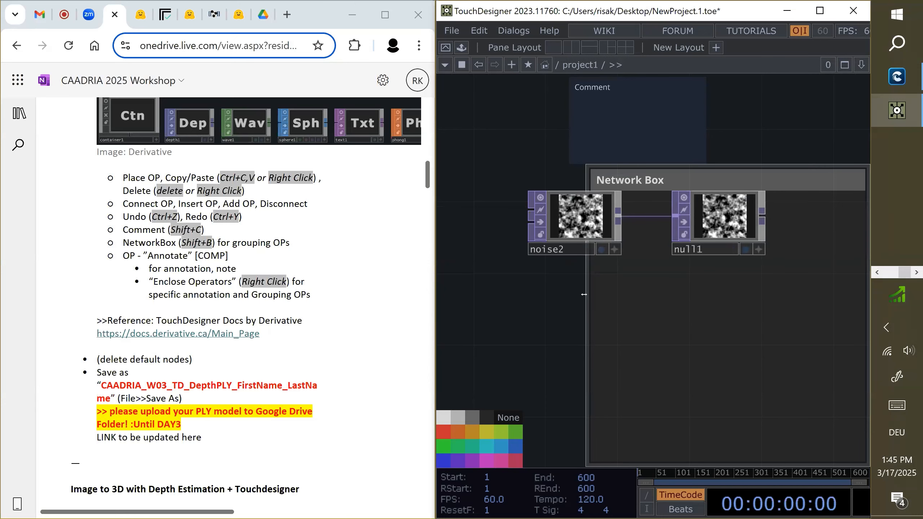
drag(584, 295, 474, 298)
scroll(466, 252, down, 3)
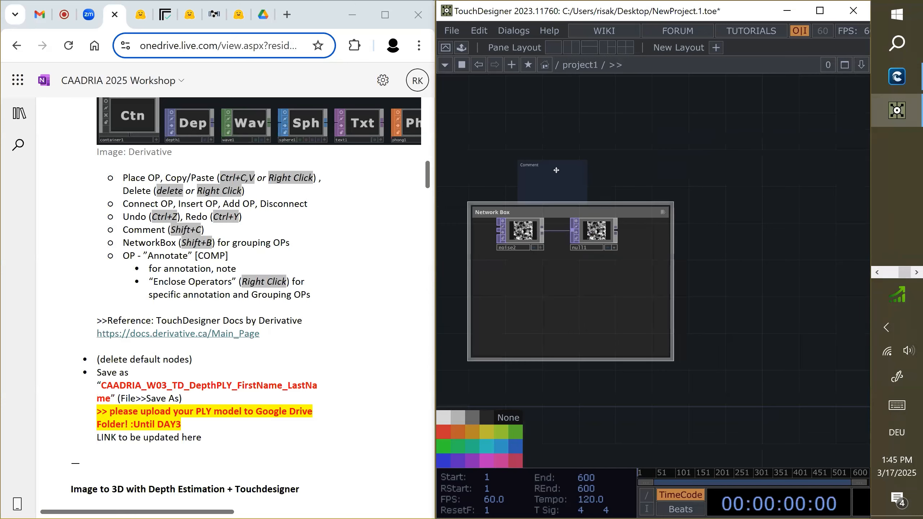
scroll(522, 213, up, 2)
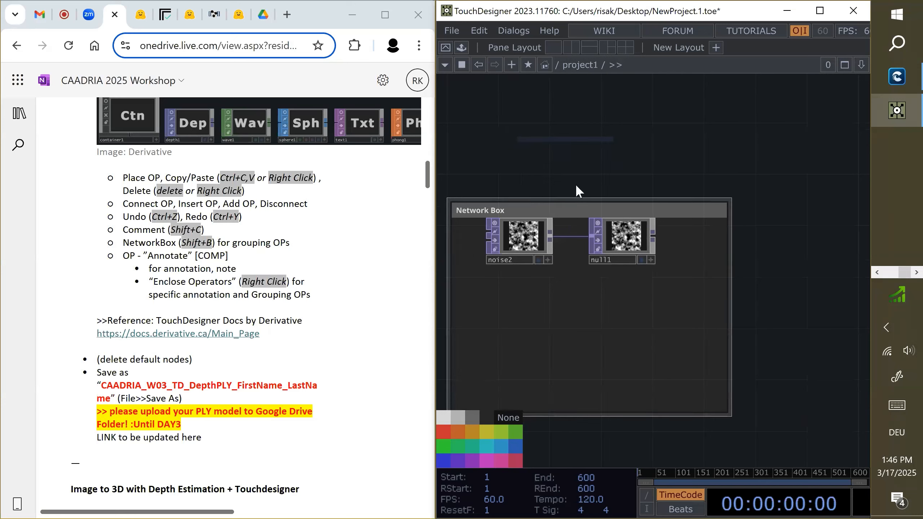
drag(578, 191, 554, 102)
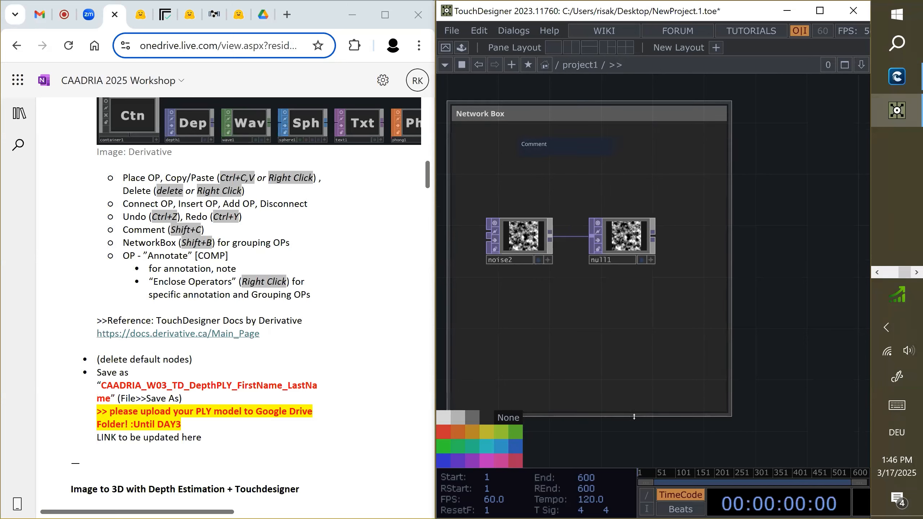
drag(634, 417, 626, 292)
- Move the network box slightly upward together with its enclosed nodes and comment
scroll(568, 323, down, 2)
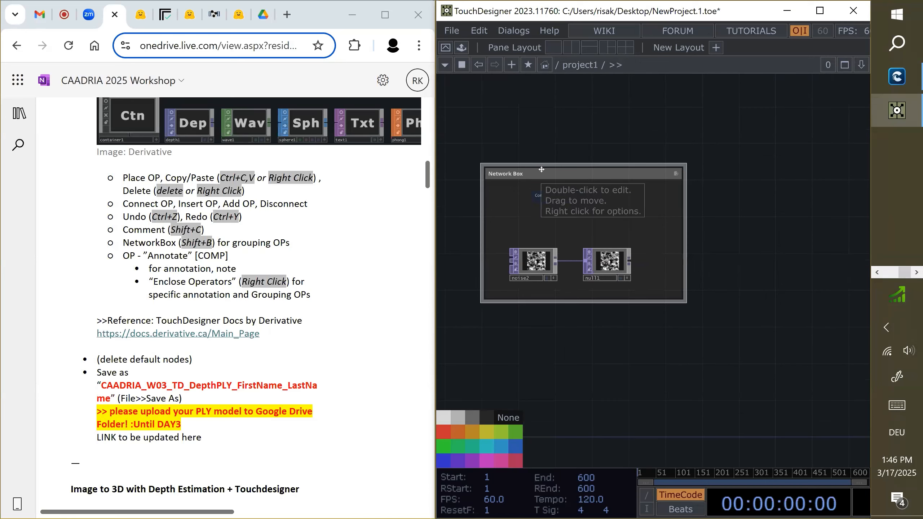
mouse_move(553, 170)
mouse_down()
mouse_move(643, 153)
mouse_move(503, 169)
mouse_move(592, 153)
mouse_move(544, 157)
mouse_up()
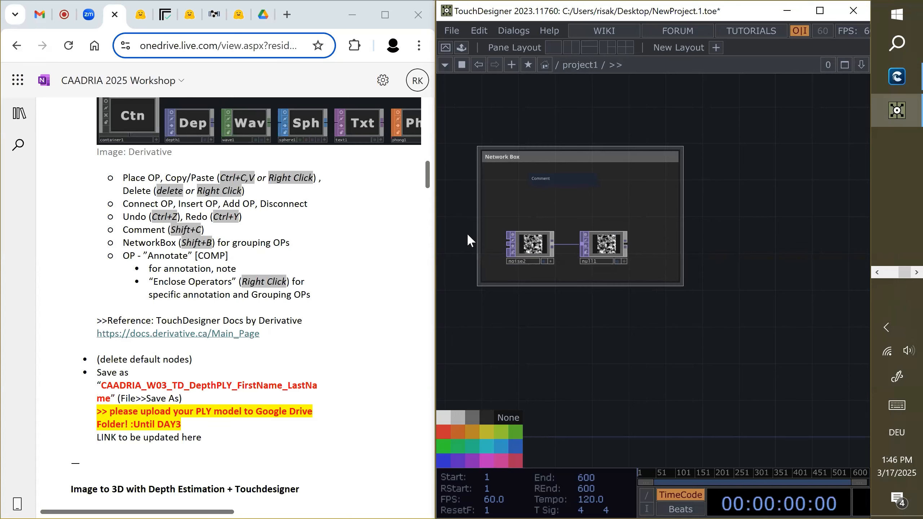
- Turn off the network box's Enclose Operators option and turn it back on
scroll(466, 233, up, 3)
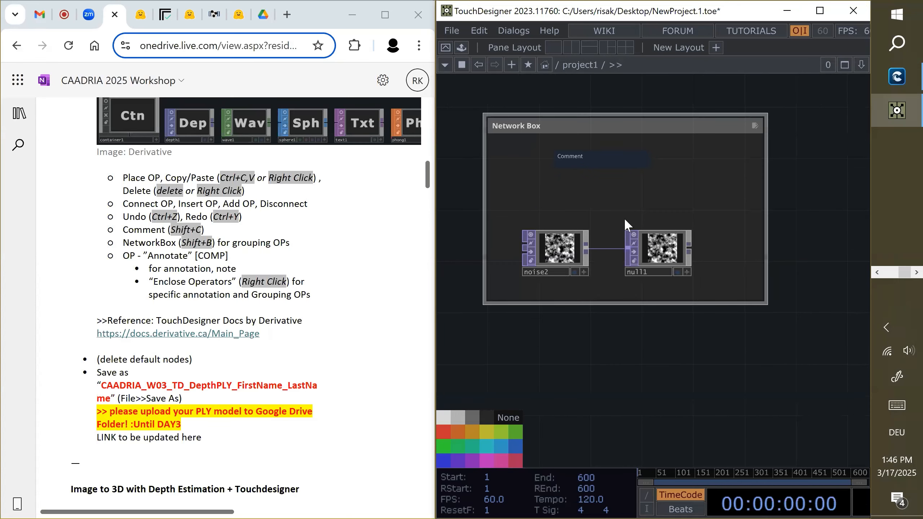
right_click(626, 208)
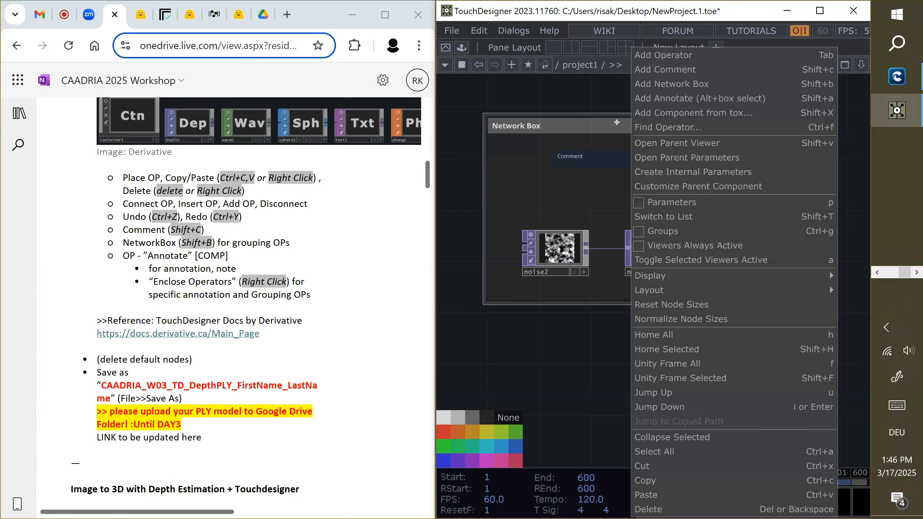
click(617, 123)
right_click(616, 123)
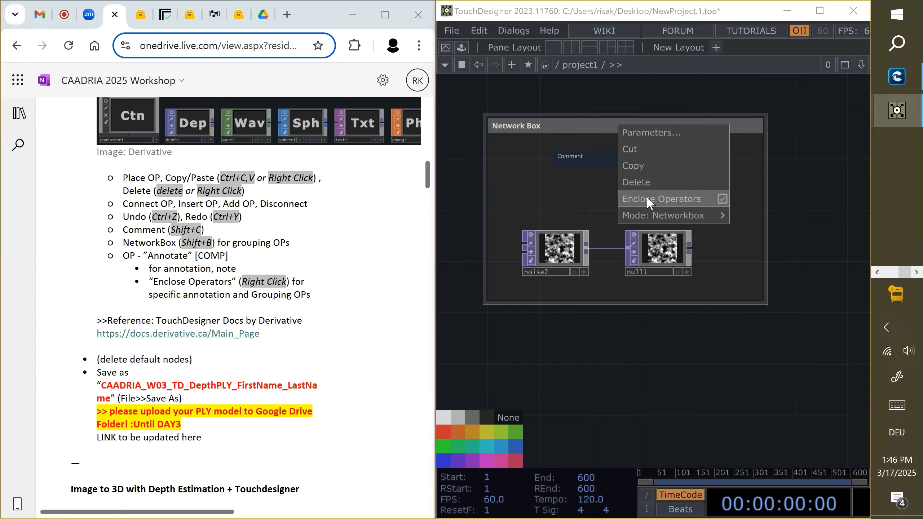
click(720, 199)
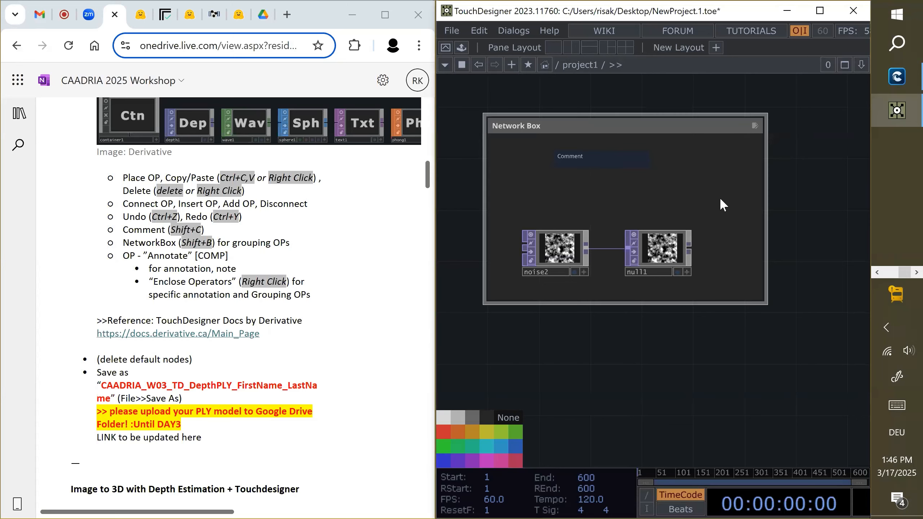
right_click(668, 130)
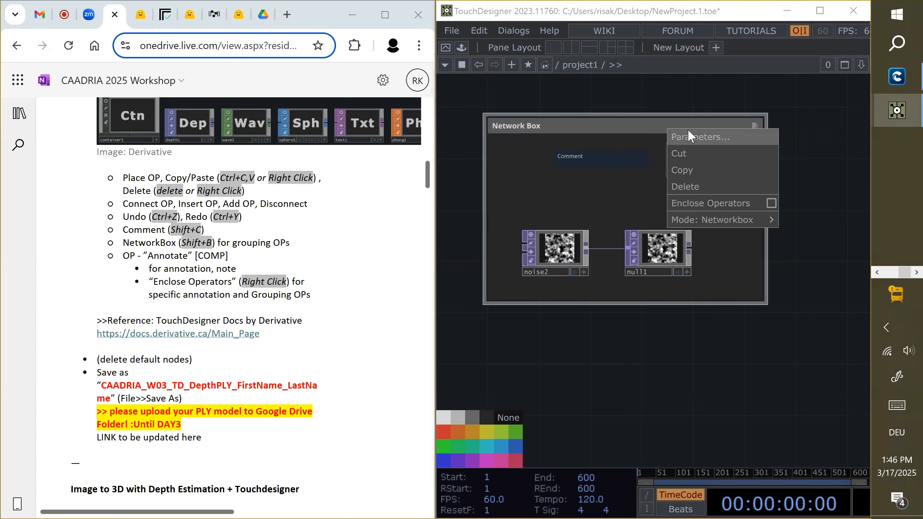
click(773, 201)
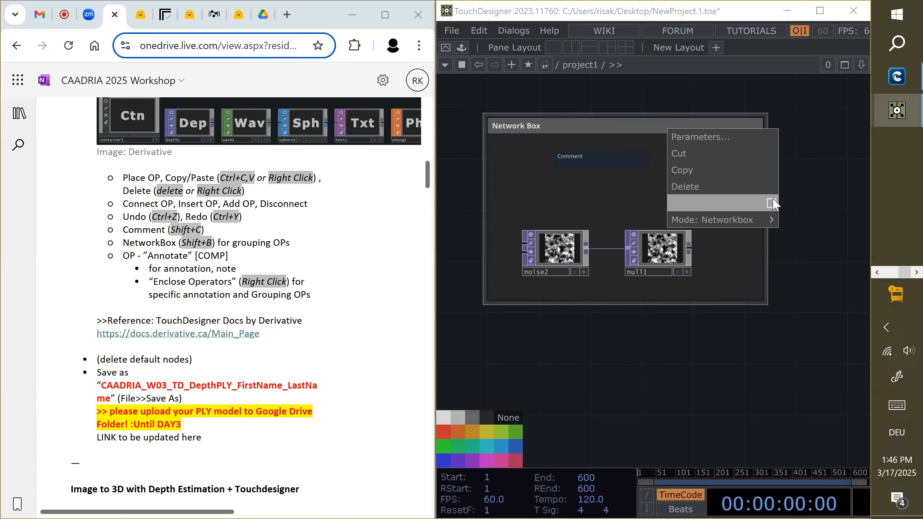
- Turn off Enclose Operators for the network box, and move null1 outside the box and back inside
right_click(656, 125)
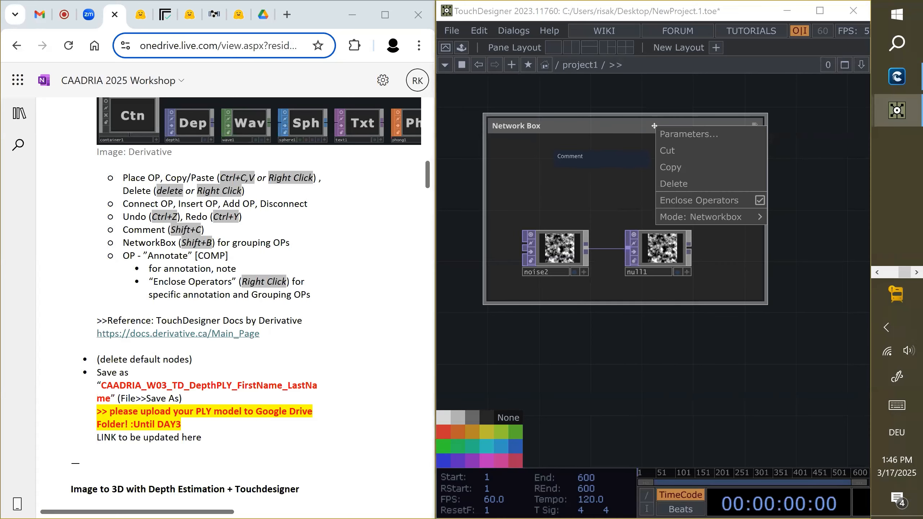
click(759, 200)
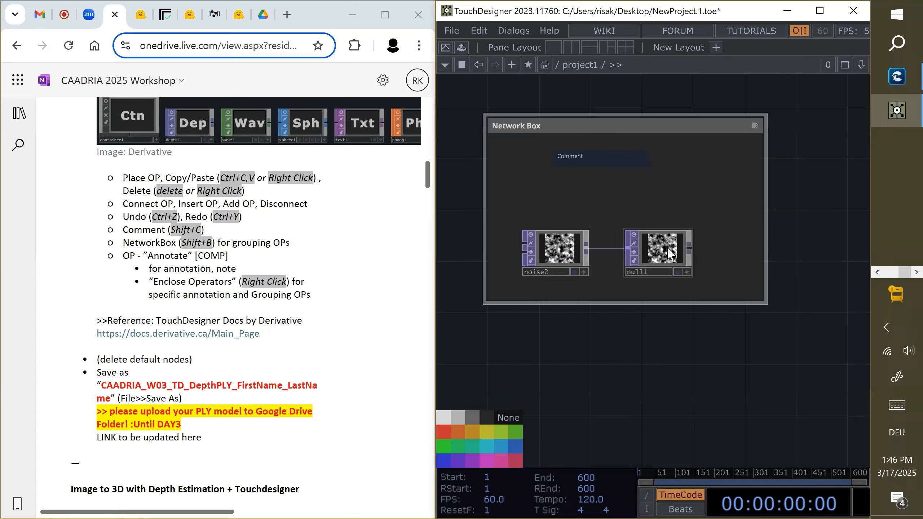
drag(670, 254, 842, 239)
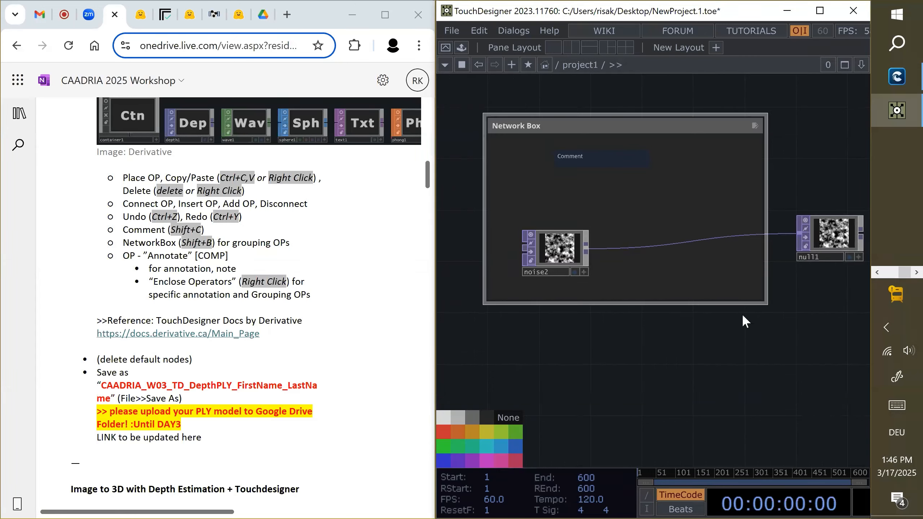
drag(826, 238, 685, 251)
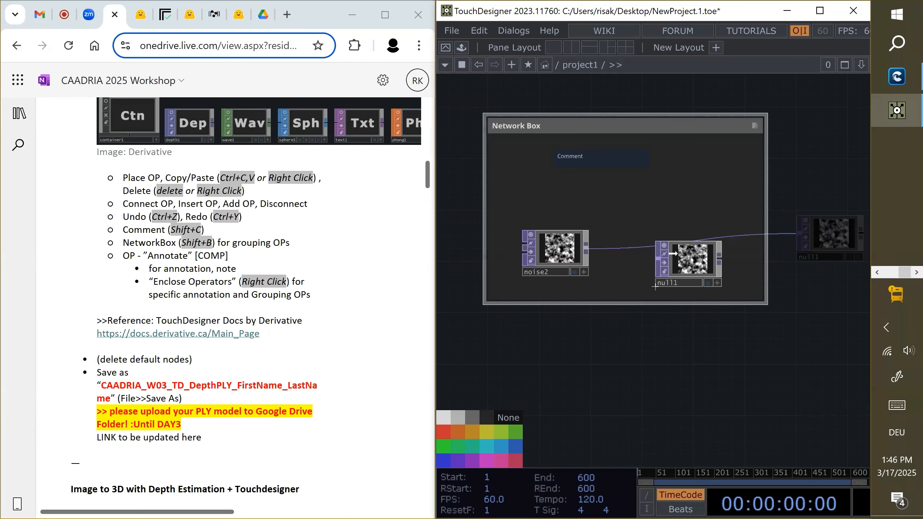
- Re-enable Enclose Operators for the network box, and switch to the workshop notes in the browser
right_click(683, 123)
click(721, 198)
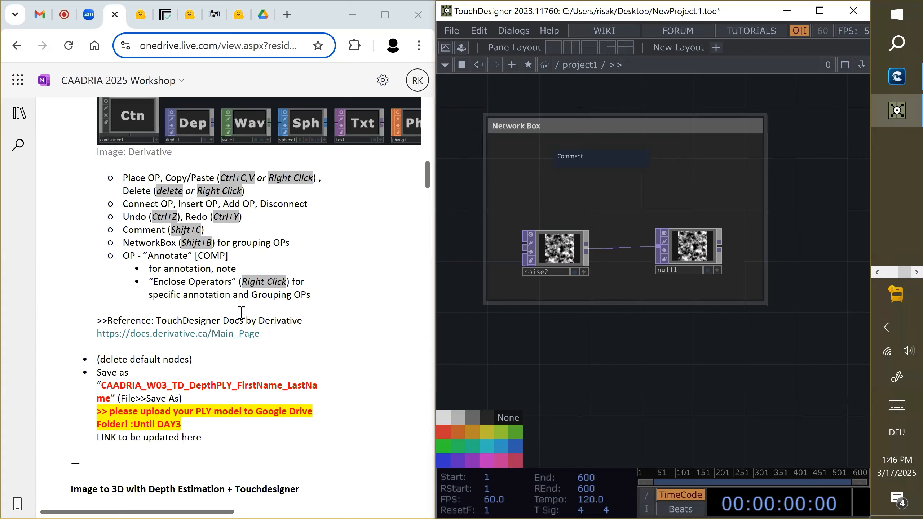
click(222, 295)
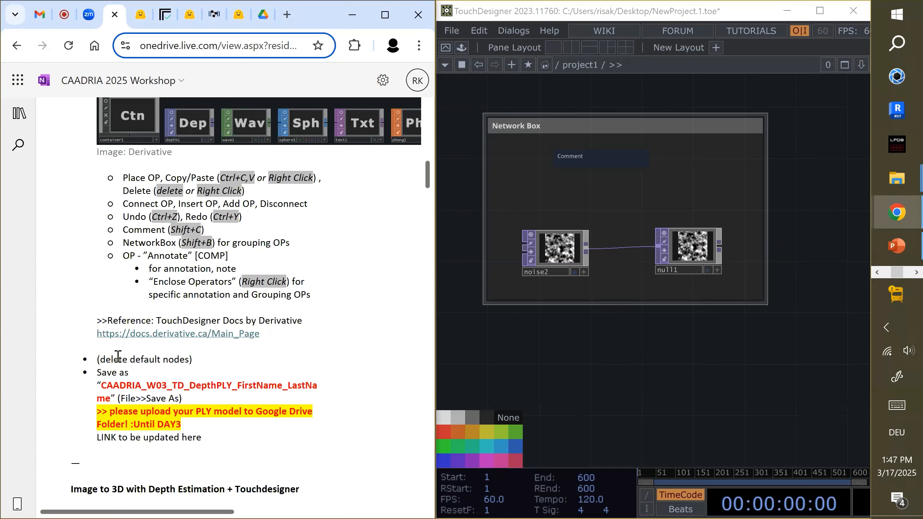
- Switch to TouchDesigner and place an Annotate COMP below the network box, keeping its default title
click(617, 340)
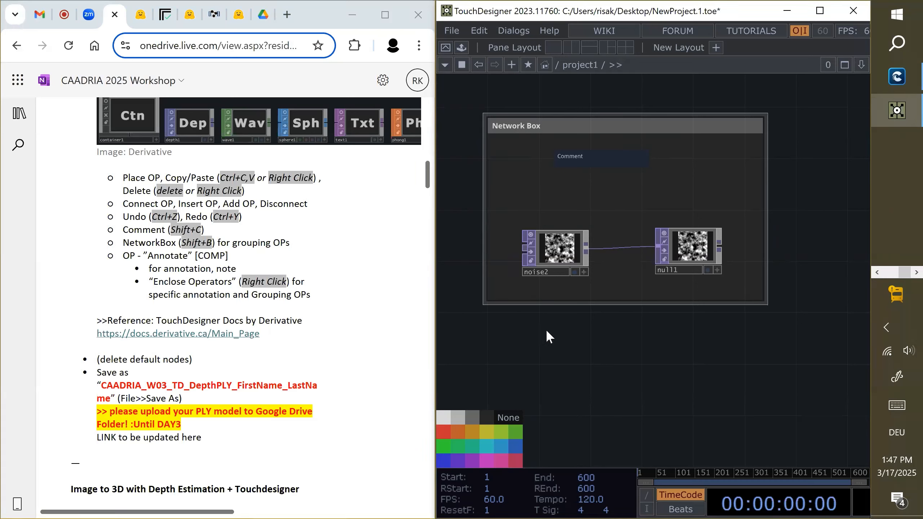
key(Tab)
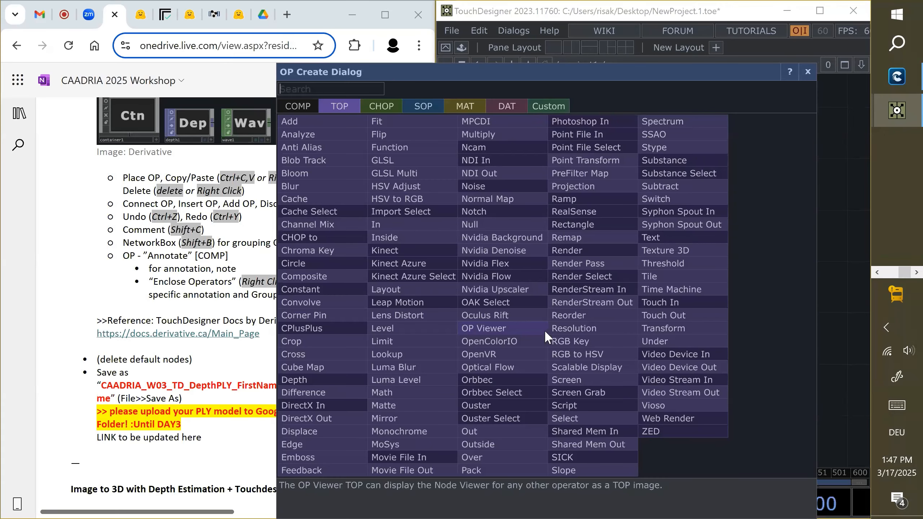
click(289, 103)
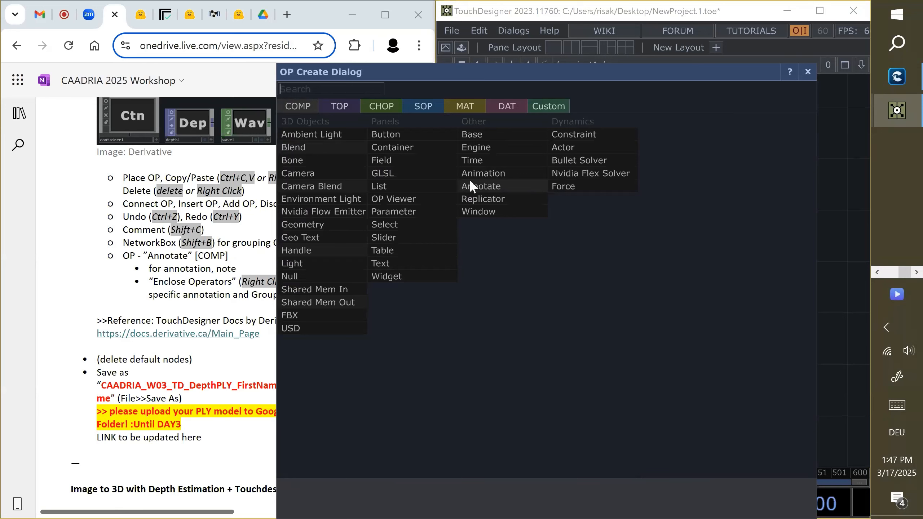
click(480, 185)
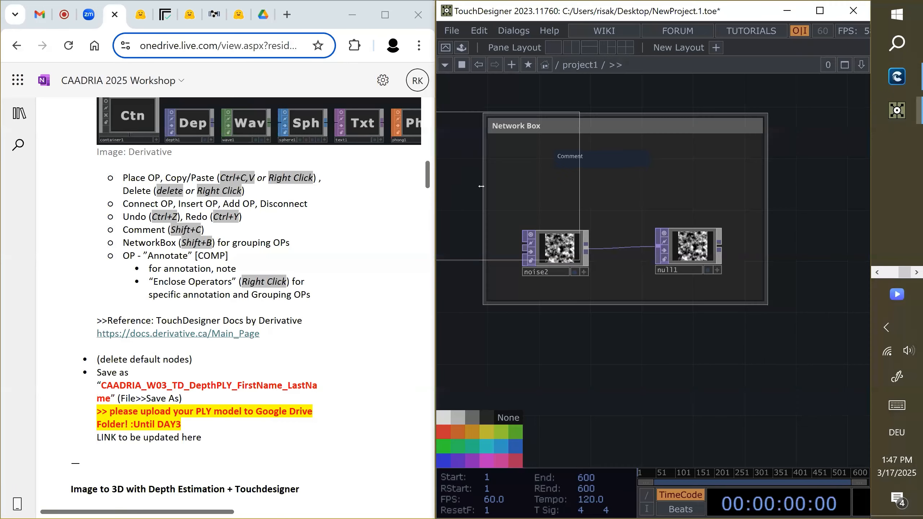
click(715, 397)
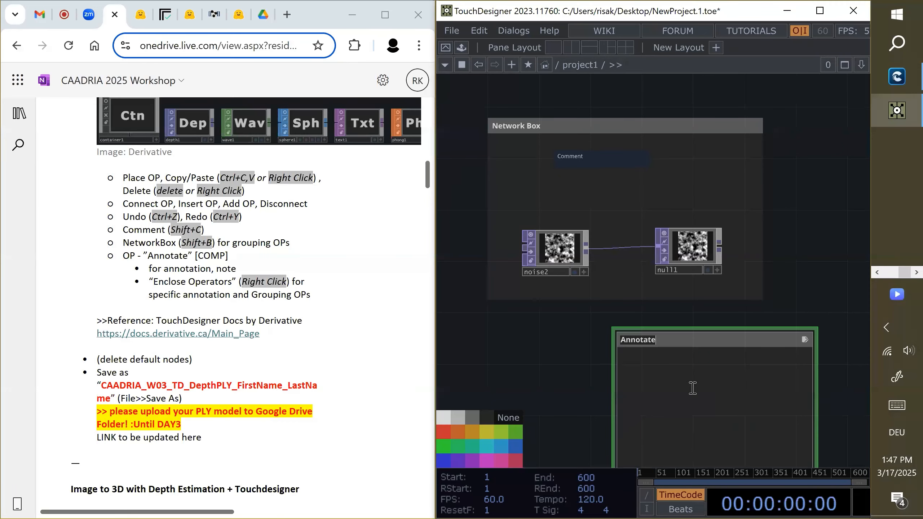
click(447, 147)
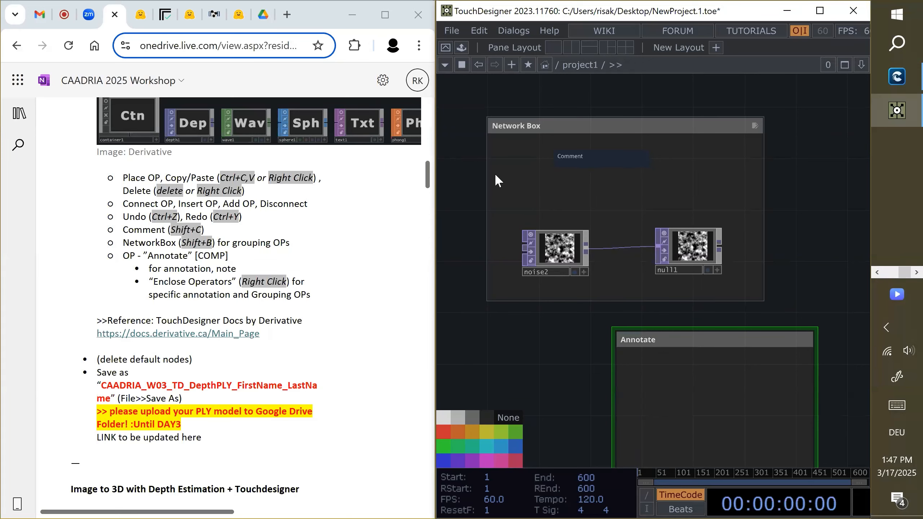
- Delete the network box around noise2 and null1, leaving its nodes and comment in place
scroll(496, 176, down, 3)
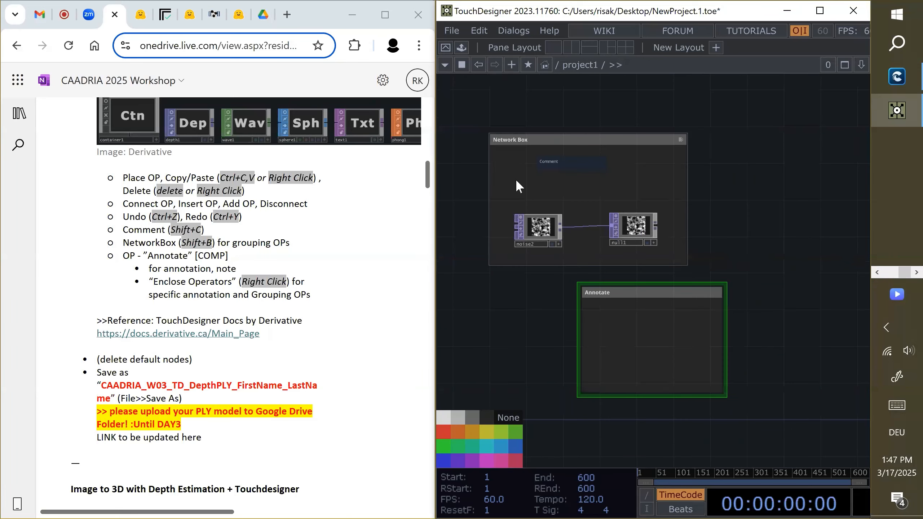
click(566, 141)
key(Delete)
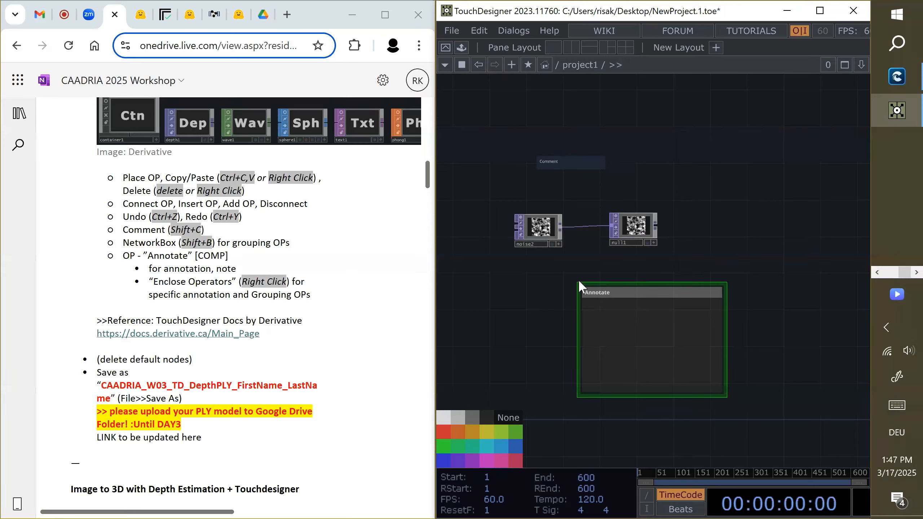
- Enlarge the Annotate box to enclose noise2 and null1, and shift it slightly down and right together with them
mouse_move(579, 285)
mouse_down()
mouse_move(491, 199)
mouse_move(488, 182)
mouse_up()
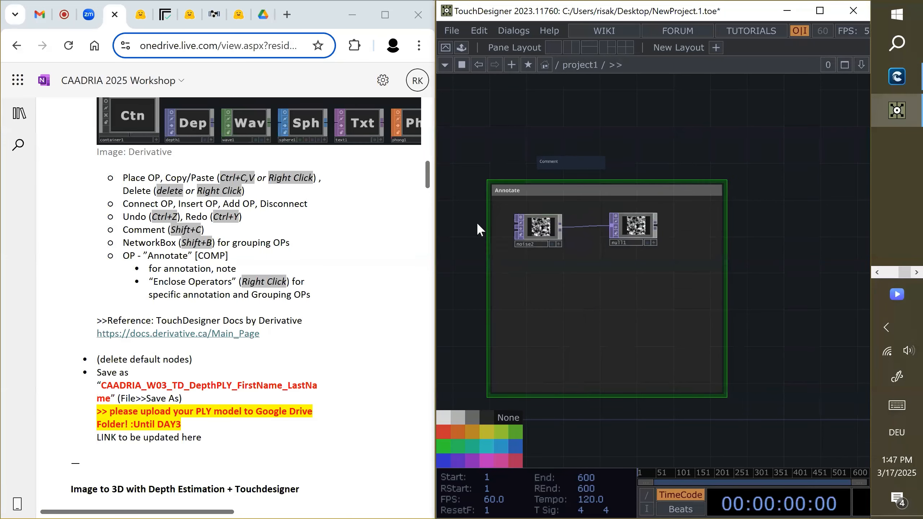
mouse_move(556, 190)
mouse_down()
mouse_move(610, 235)
mouse_move(648, 244)
mouse_move(587, 214)
mouse_up()
- Change the Annotate box's title to "comment note aaa"
scroll(494, 217, up, 2)
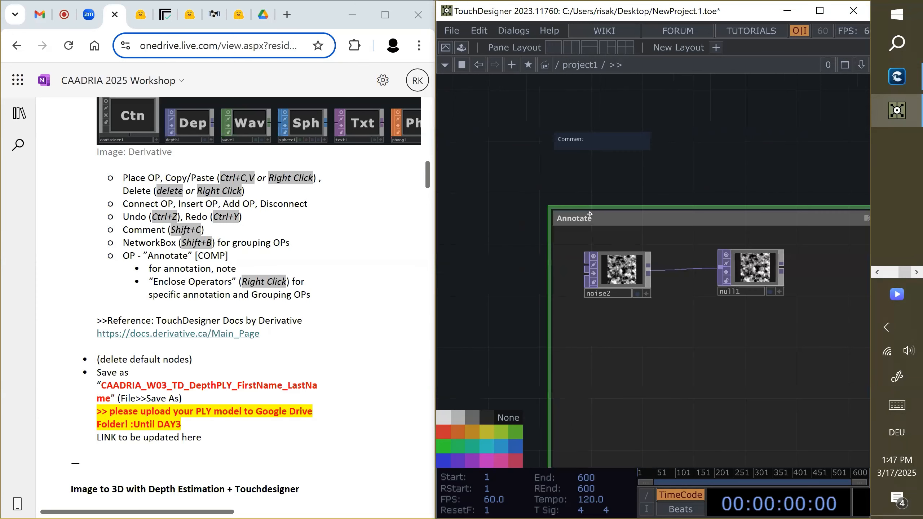
key(BackSpace)
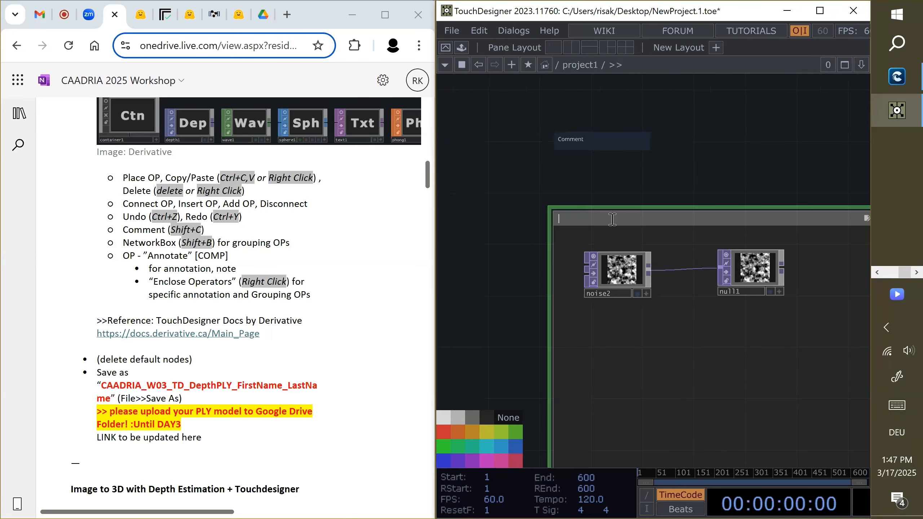
text(comment note aaa)
click(682, 181)
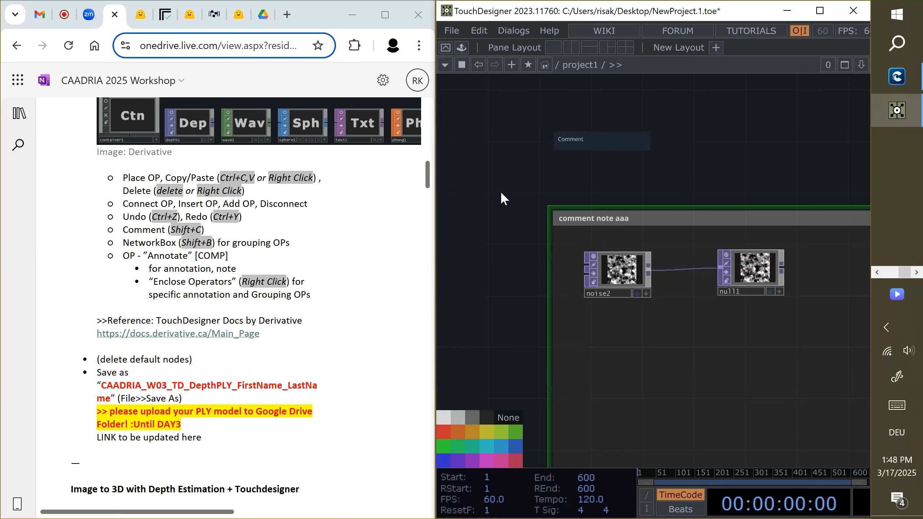
- Turn off Enclose Operators for the annotation and turn it back on
scroll(487, 181, down, 2)
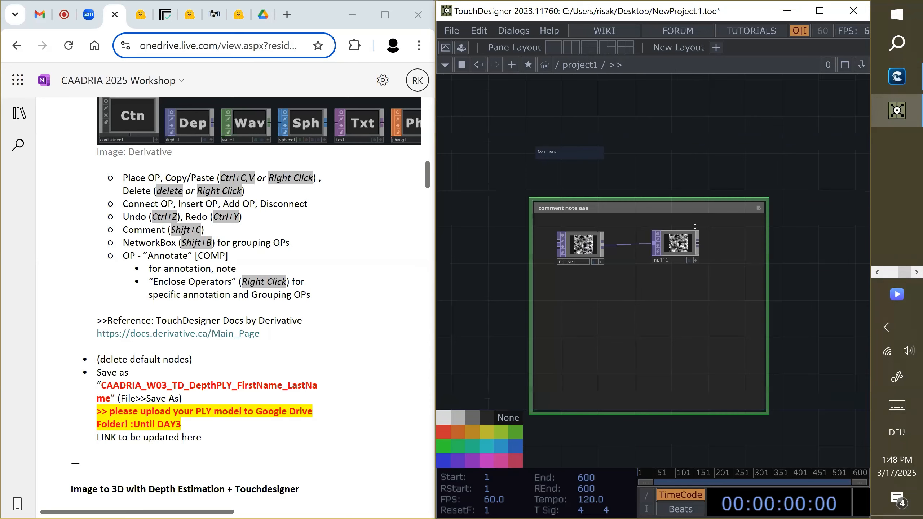
right_click(658, 207)
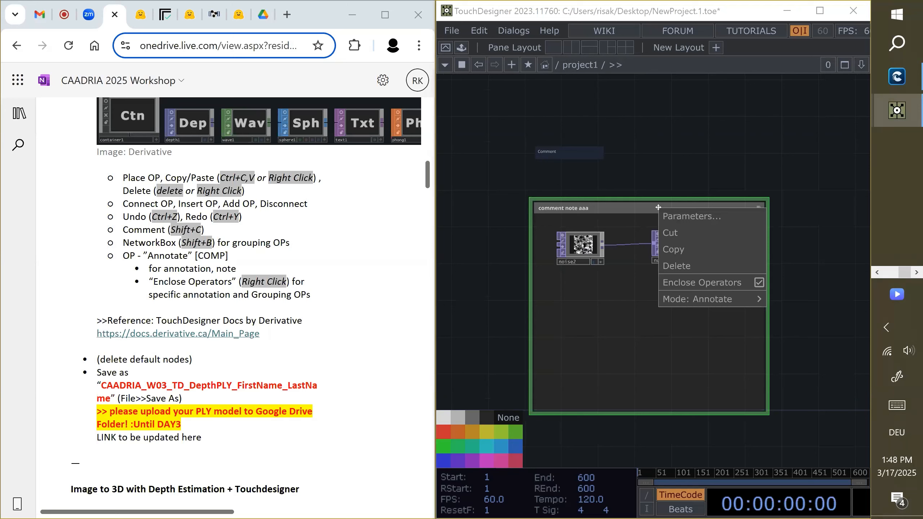
click(760, 284)
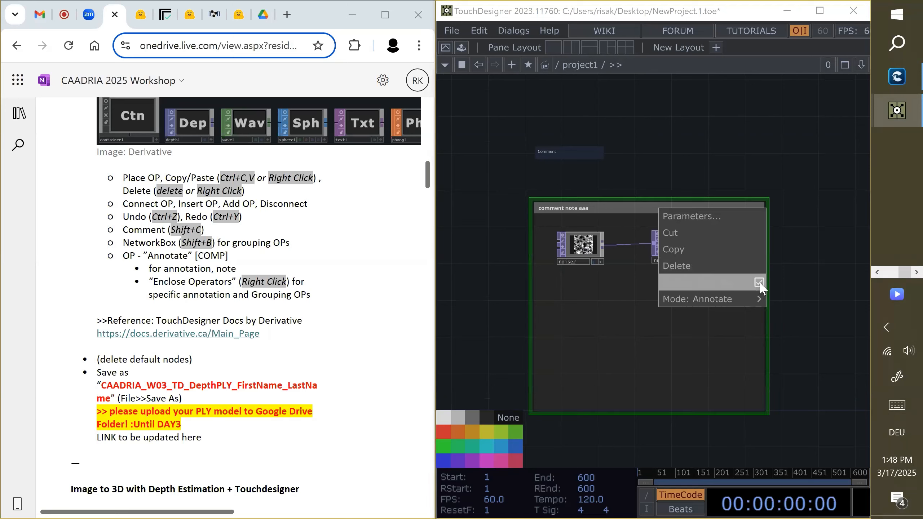
right_click(663, 211)
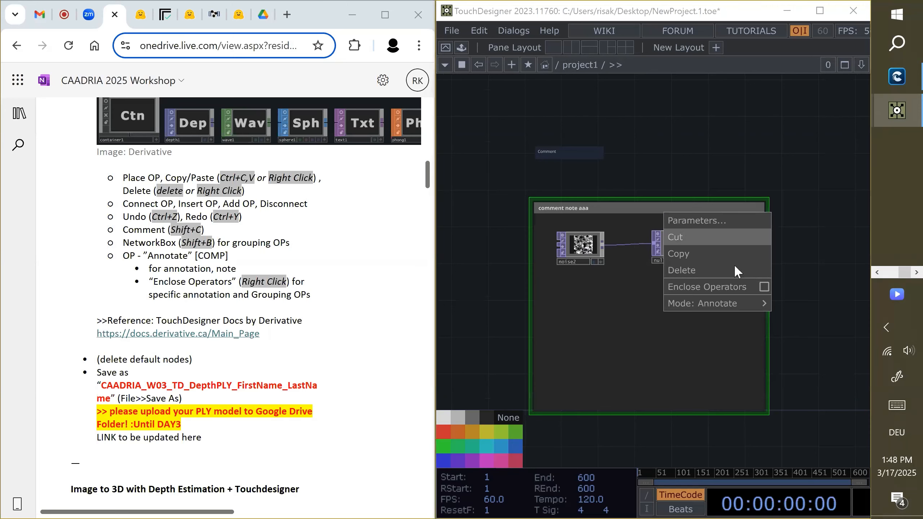
click(762, 287)
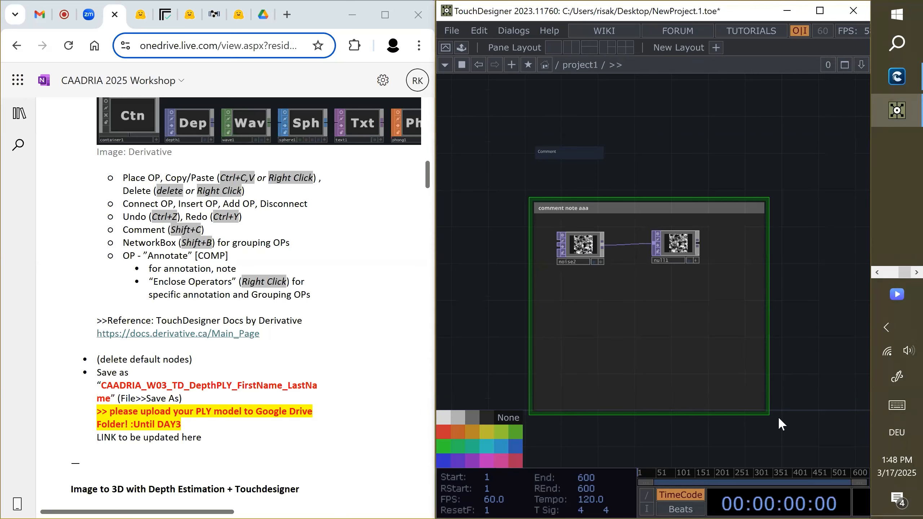
- Shrink the annotation to fit closely around noise2 and null1, and move it slightly left together with both nodes
drag(766, 410, 734, 287)
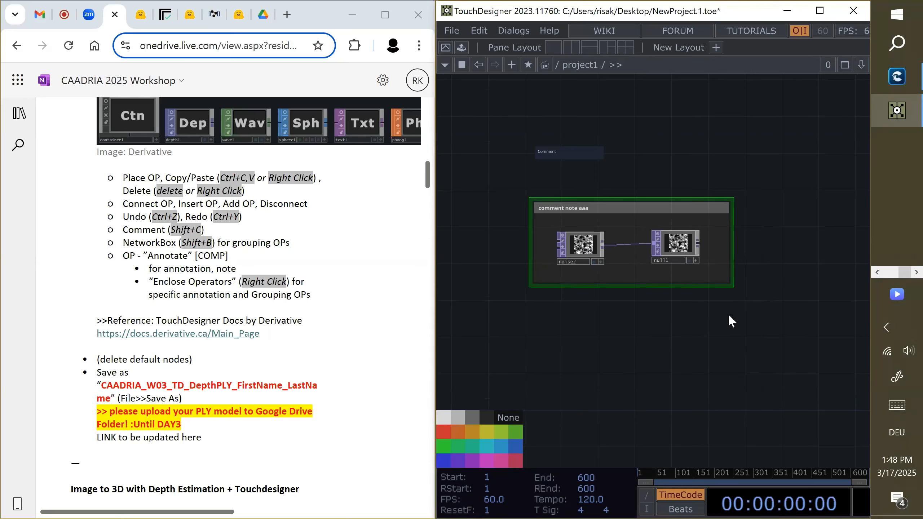
scroll(487, 207, up, 3)
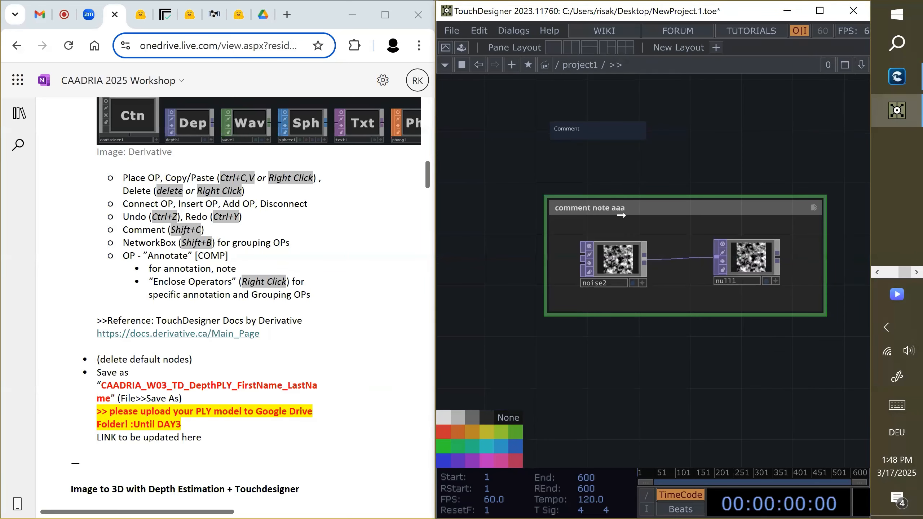
mouse_move(621, 216)
mouse_down()
mouse_move(483, 214)
mouse_move(608, 215)
mouse_up()
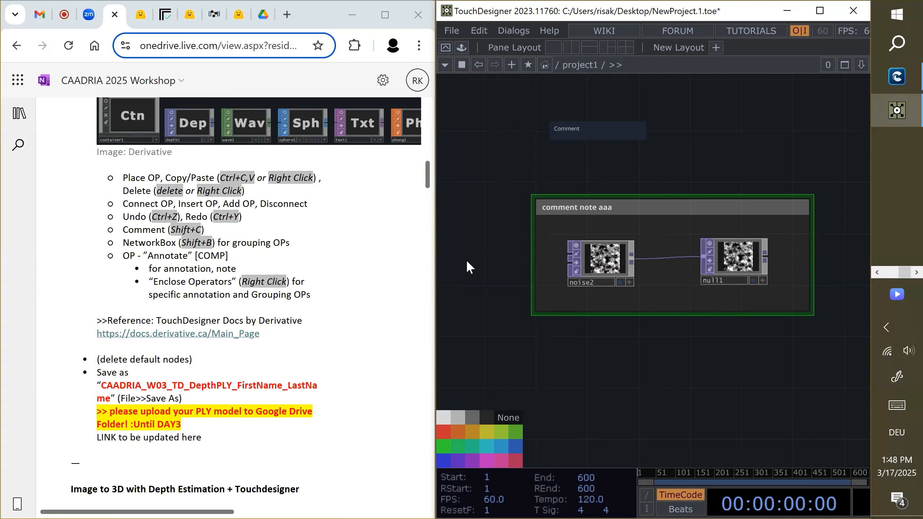
- Review the workshop notes on the user interface, mouse navigation, operator families and switching between them
scroll(274, 318, up, 3)
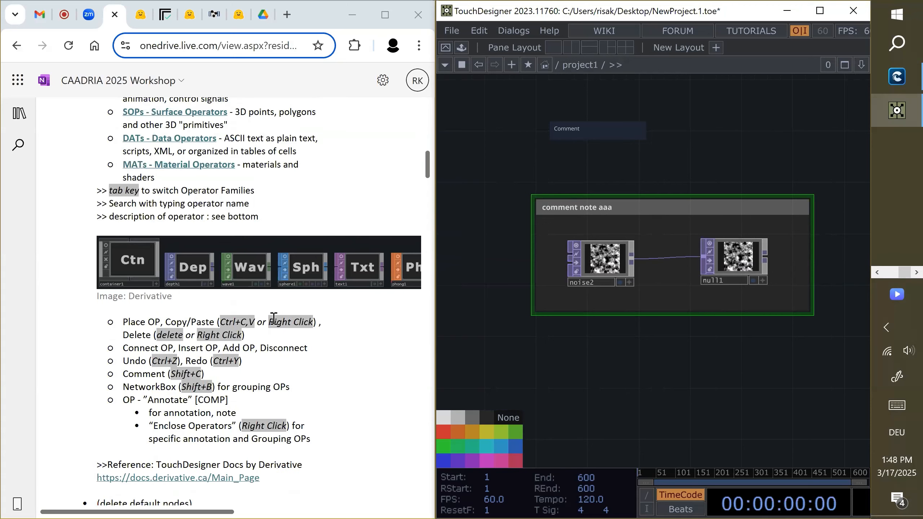
scroll(274, 319, up, 10)
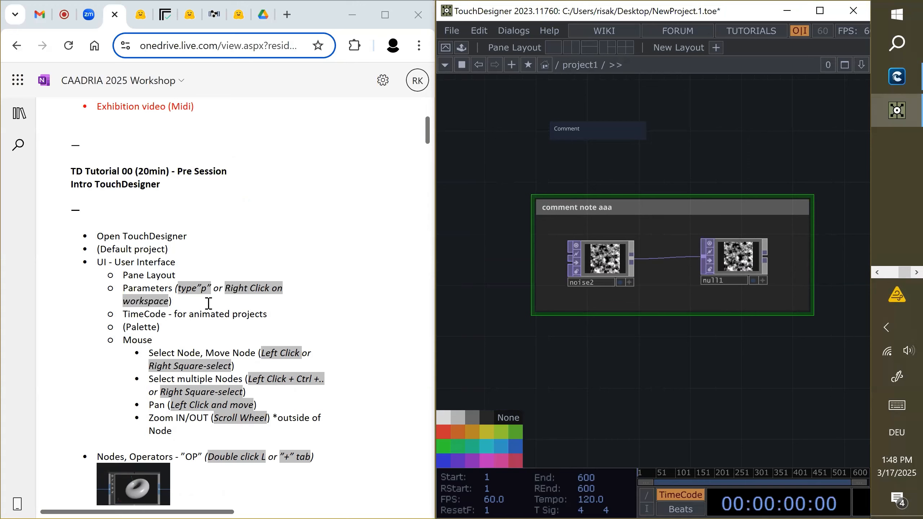
scroll(203, 301, down, 2)
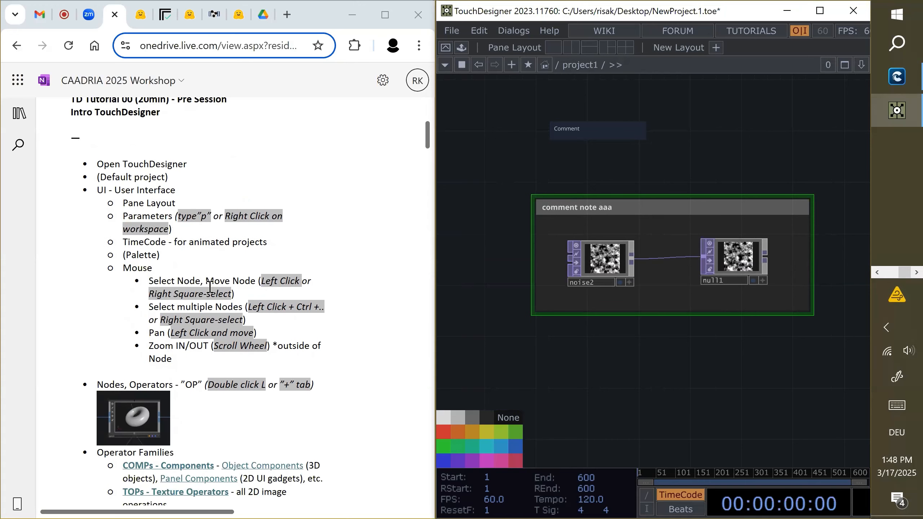
scroll(210, 287, down, 2)
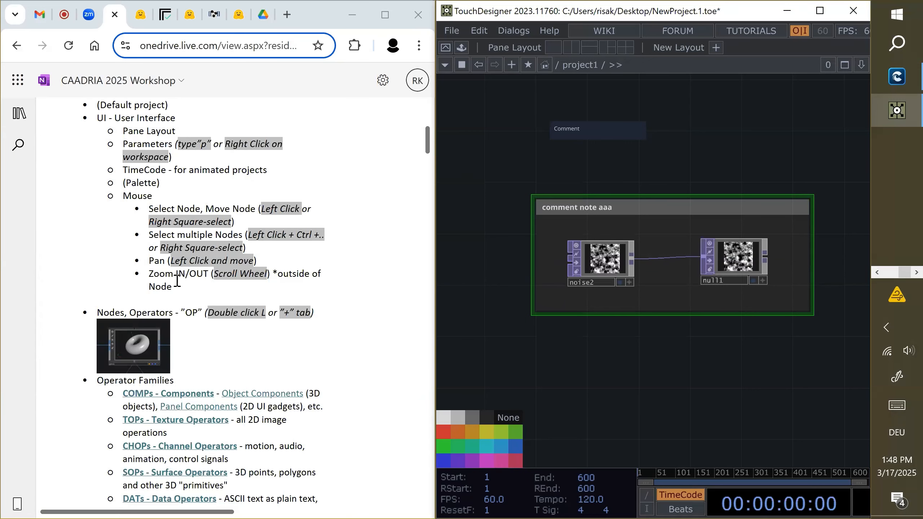
scroll(156, 248, down, 2)
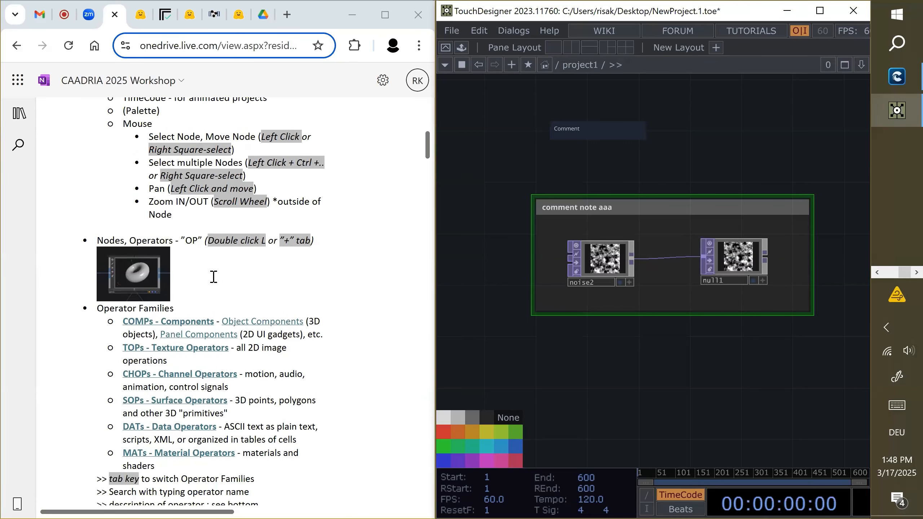
scroll(156, 248, down, 2)
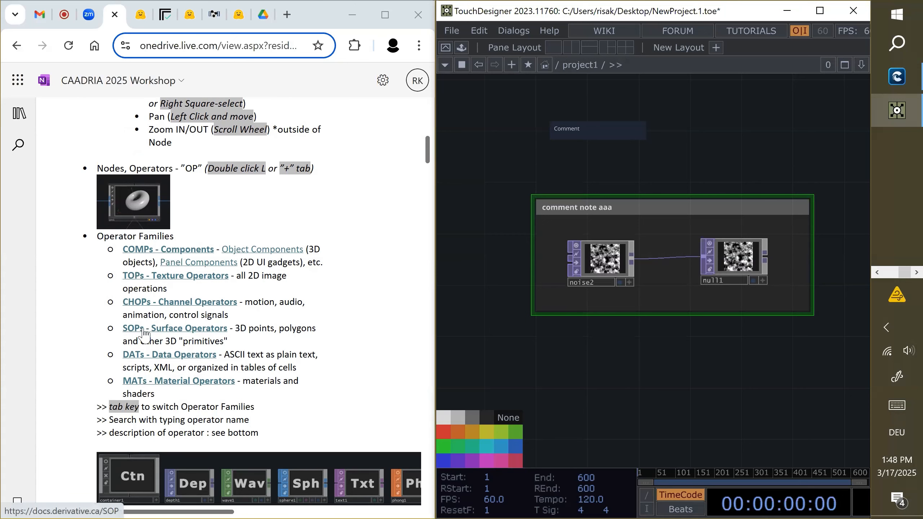
scroll(161, 338, down, 2)
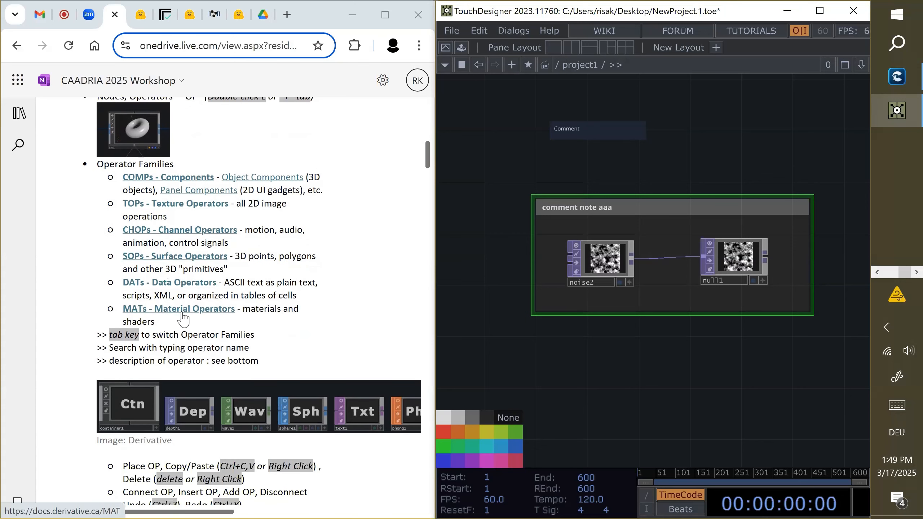
scroll(263, 297, down, 2)
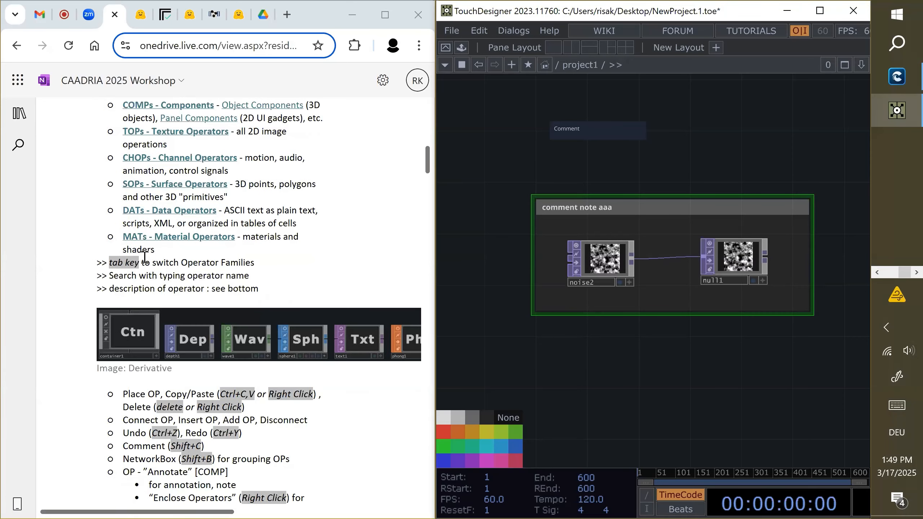
click(112, 266)
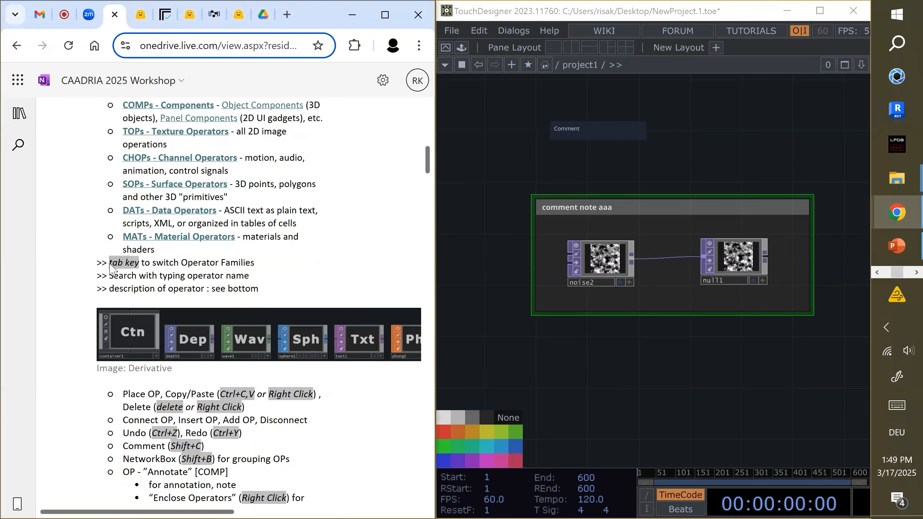
- Switch to TouchDesigner, cycle through the operator families in the OP Create Dialog, and close the dialog
click(526, 172)
key(Tab)
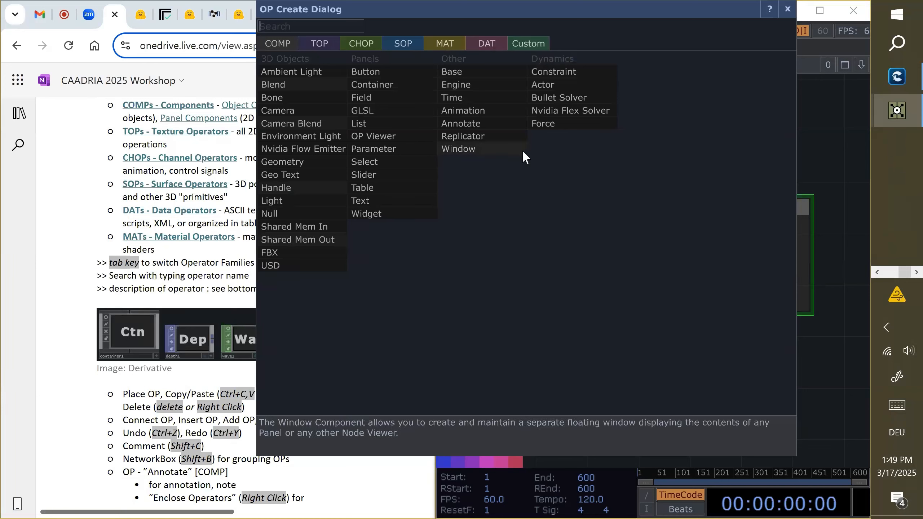
key(Tab)
key(Tab)
key(Tab)
key(Tab)
key(Tab)
key(Tab)
key(Tab)
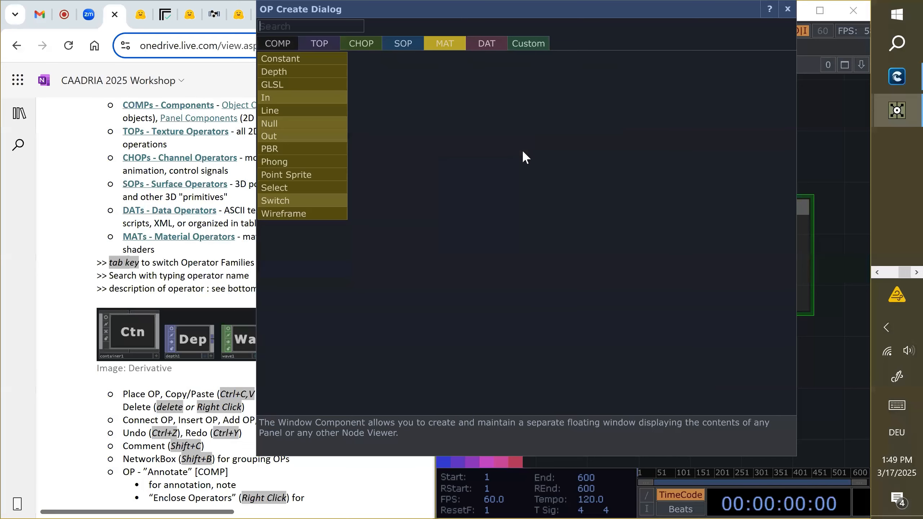
key(Tab)
key(Tab)
key(Tab)
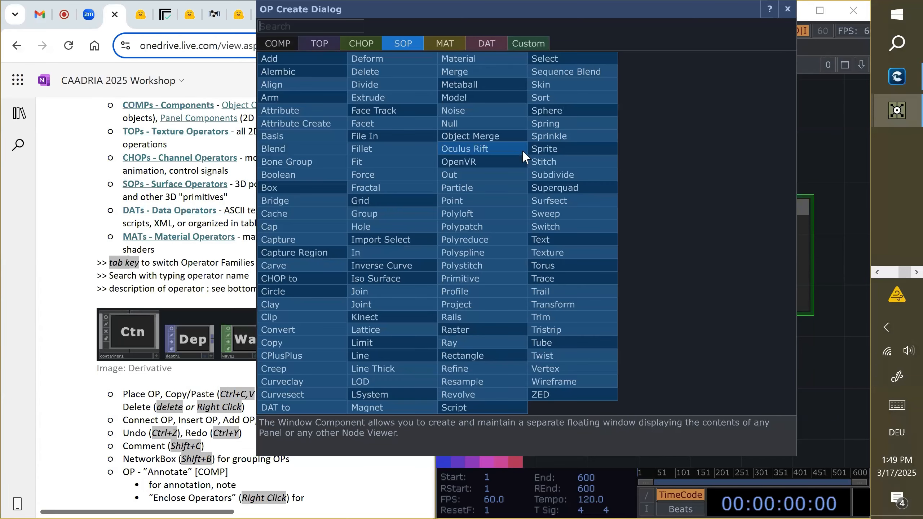
click(804, 134)
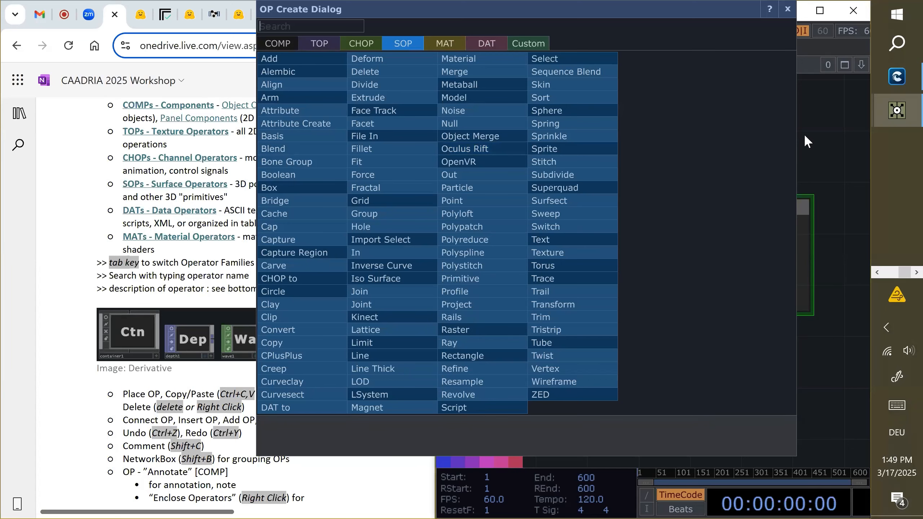
- Open the TouchDesigner Docs by Derivative main page from the reference link in the workshop notes
scroll(306, 258, down, 6)
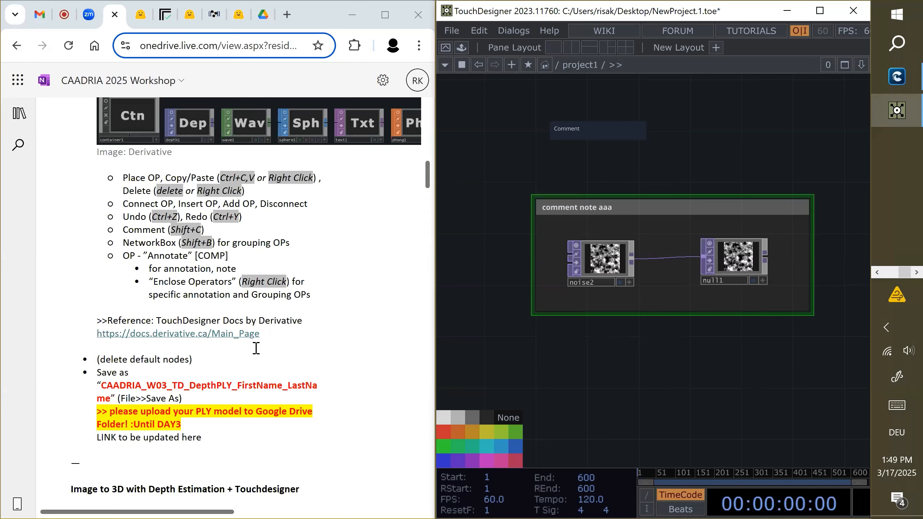
click(147, 336)
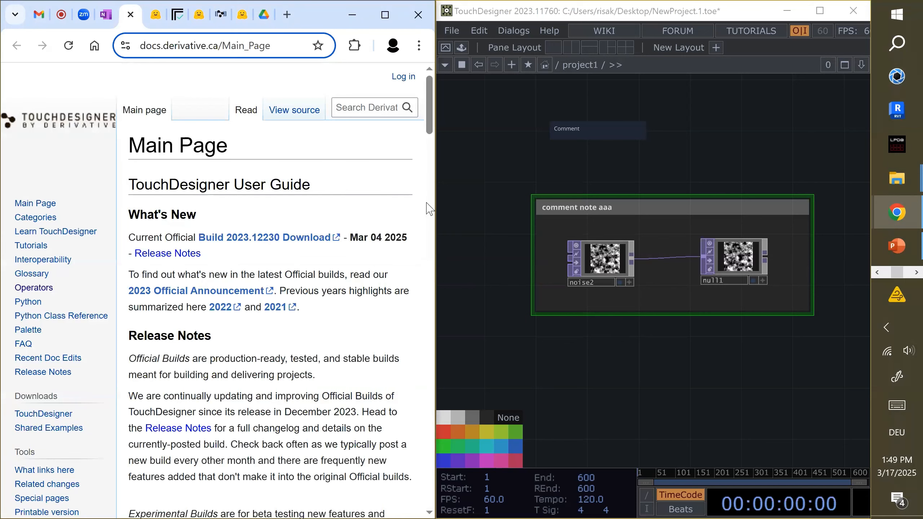
- Widen the documentation window, open the Operators page, and search the wiki for noise to open the Noise TOP article
drag(435, 210, 477, 211)
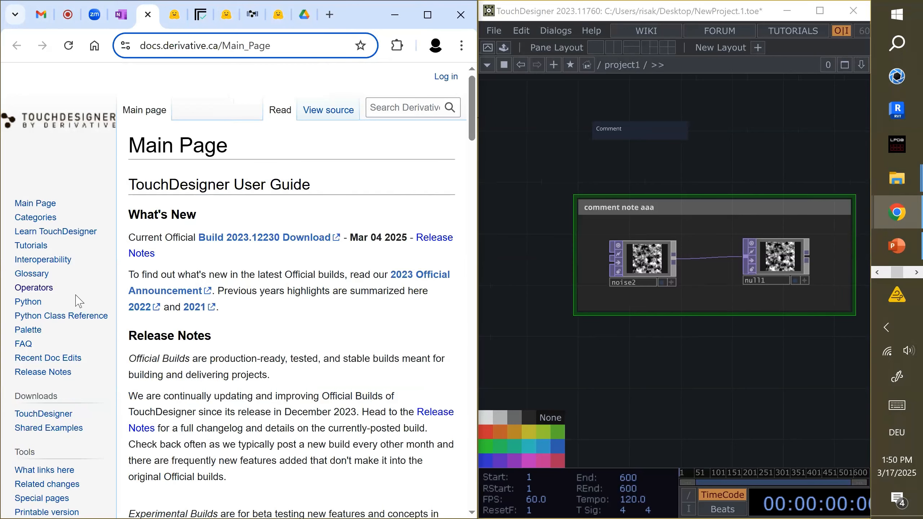
click(37, 289)
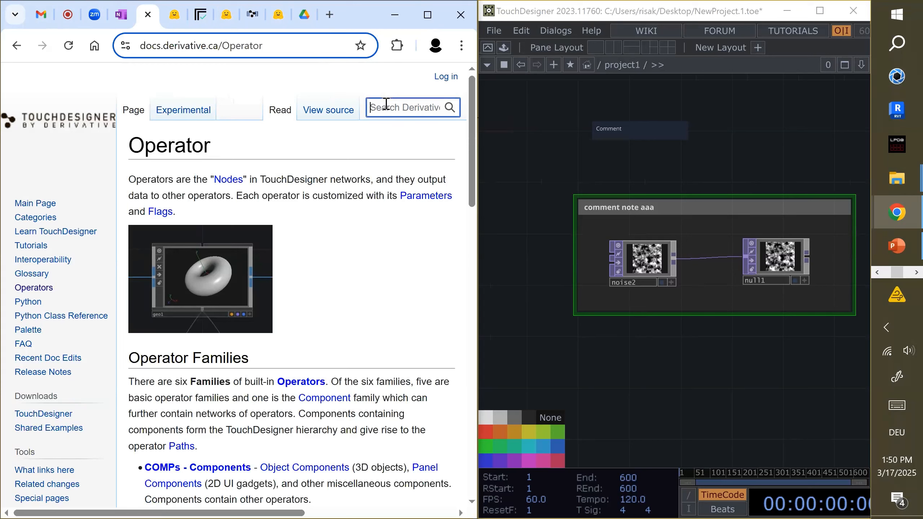
text(noise)
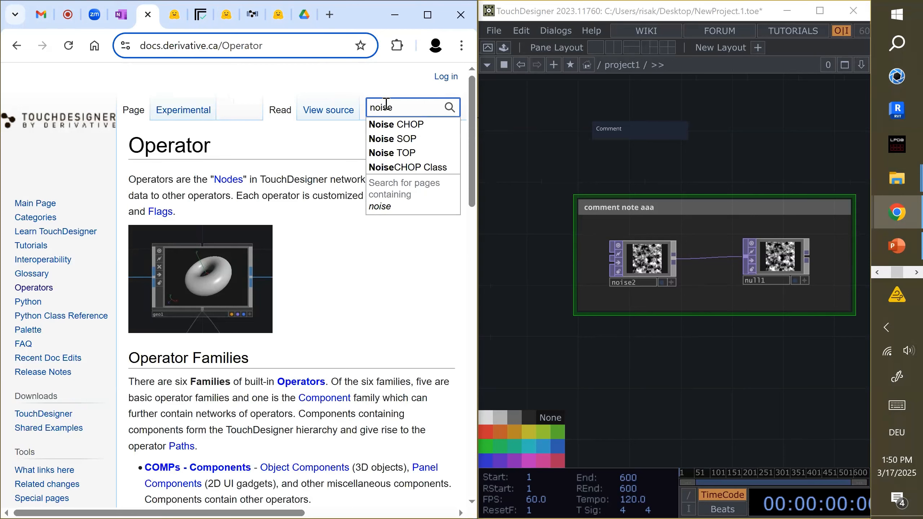
click(399, 160)
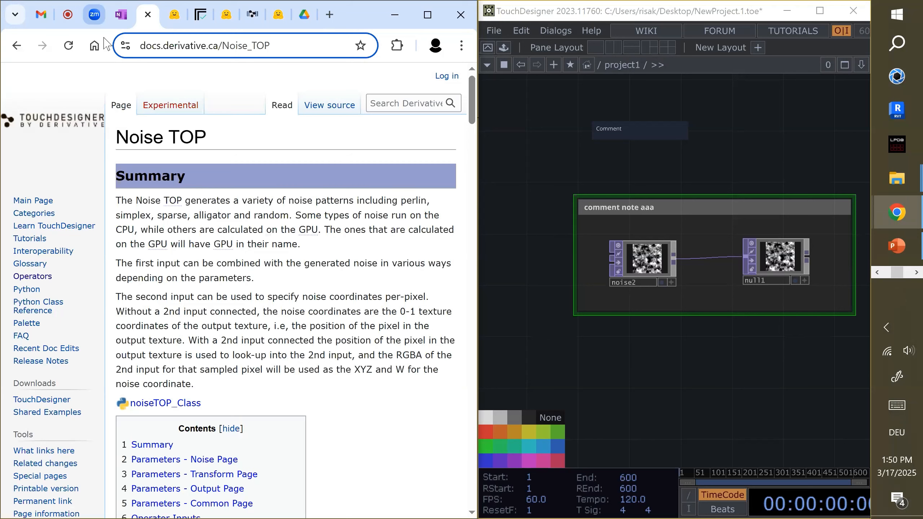
- Return to the CAADRIA 2025 Workshop notes and review the input image preparation for Image to 3D with Depth Estimation
click(120, 16)
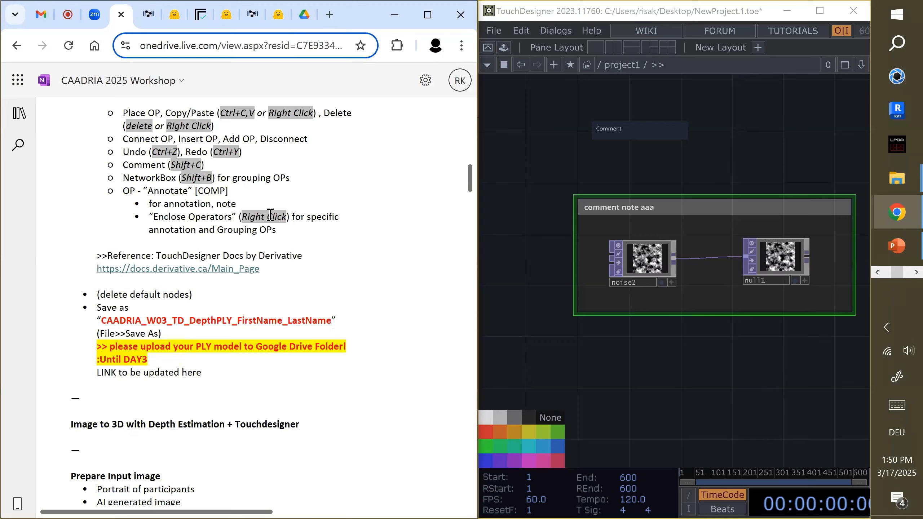
scroll(271, 214, down, 8)
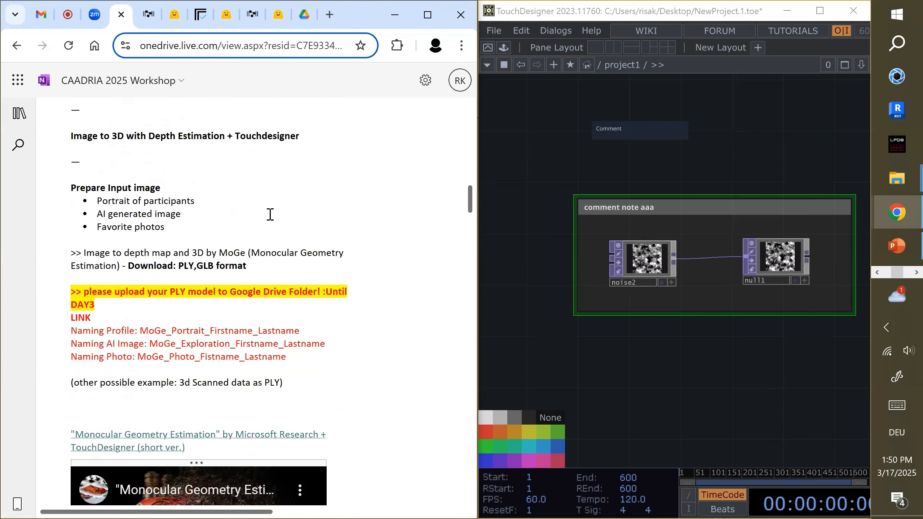
scroll(270, 214, down, 2)
scroll(271, 214, up, 2)
- Switch to TouchDesigner and move the "comment note aaa" annotation with its noise2 and null1 nodes up to just below the Comment box
click(509, 157)
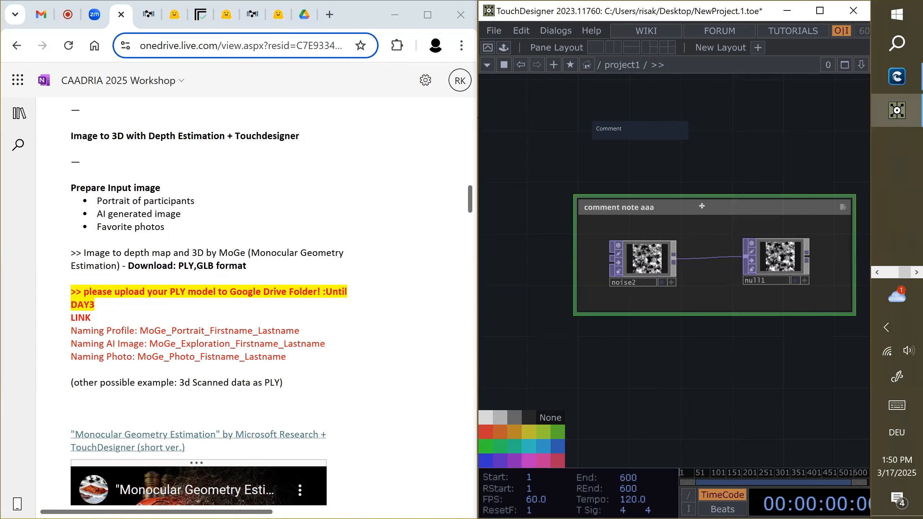
drag(702, 206, 702, 168)
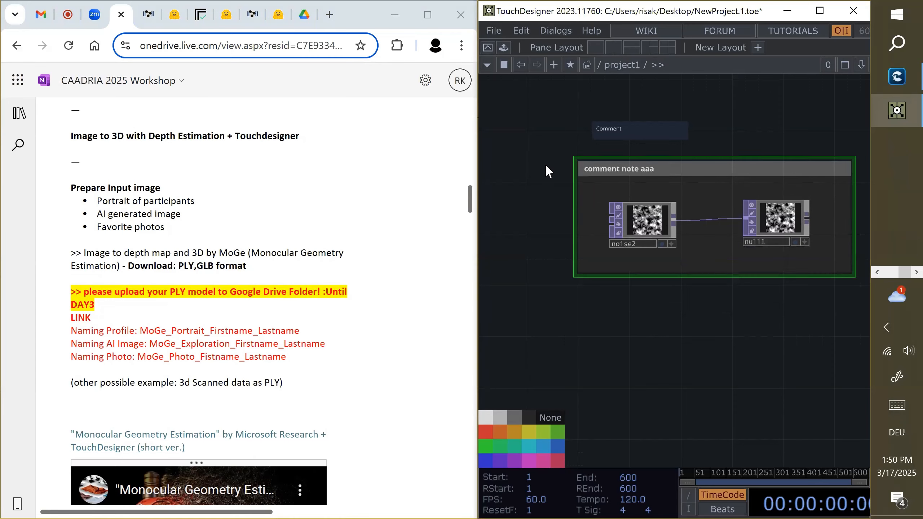